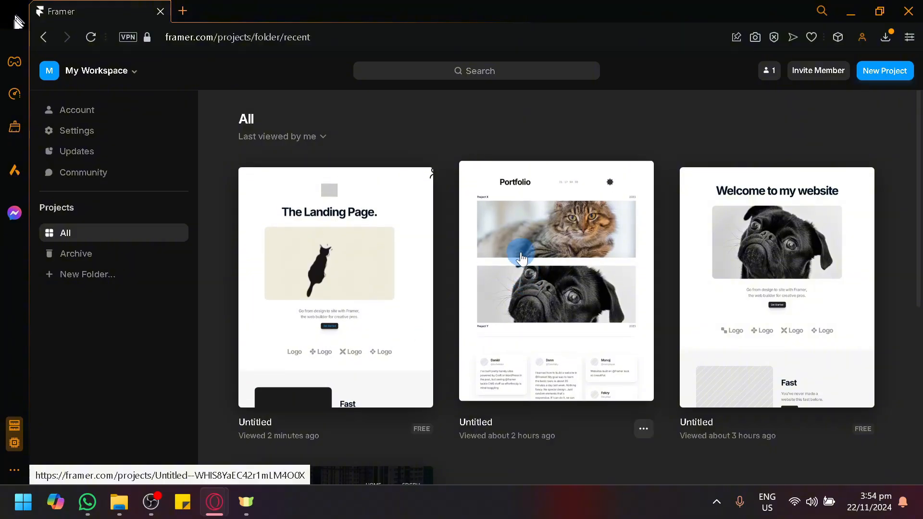
Open the Portfolio project with the cat and pug images and look over its home page.
click(521, 259)
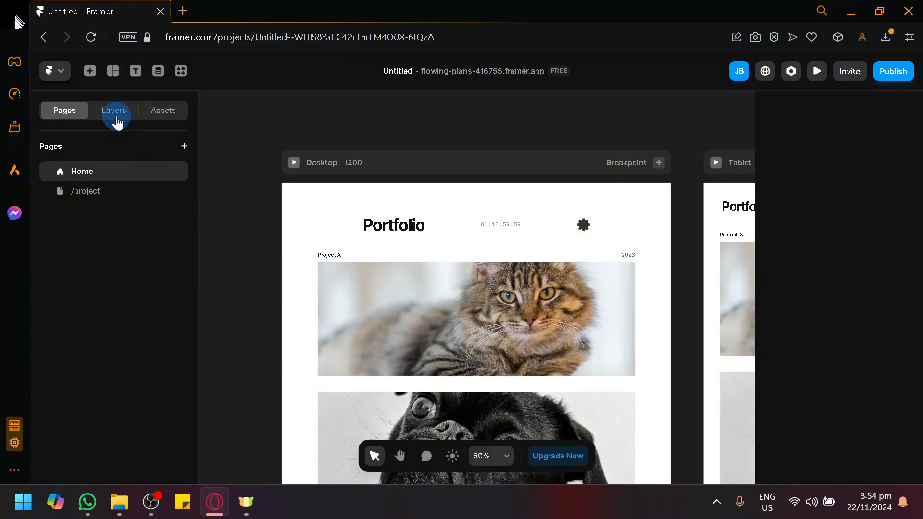
scroll(260, 201, down, 3)
scroll(259, 201, down, 10)
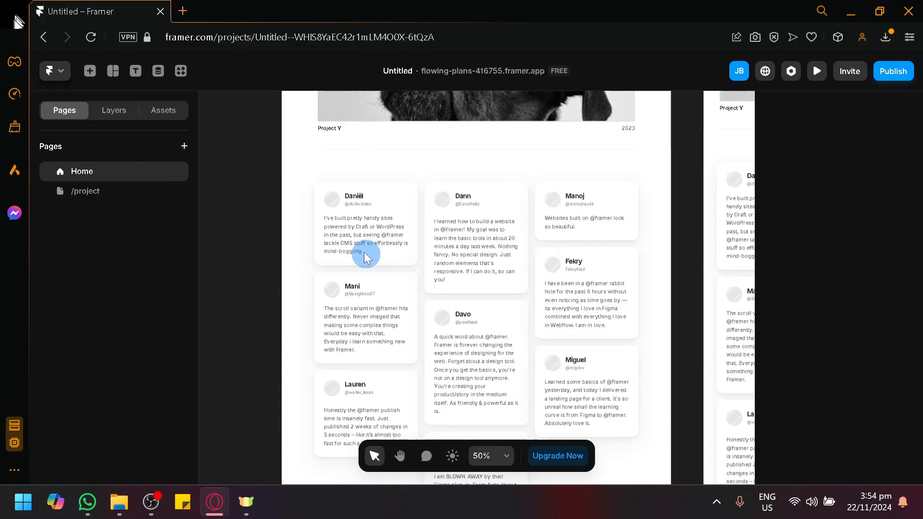
scroll(402, 313, up, 10)
Browse the insertable Navigation and Menus elements, and return to the canvas without adding any.
click(90, 72)
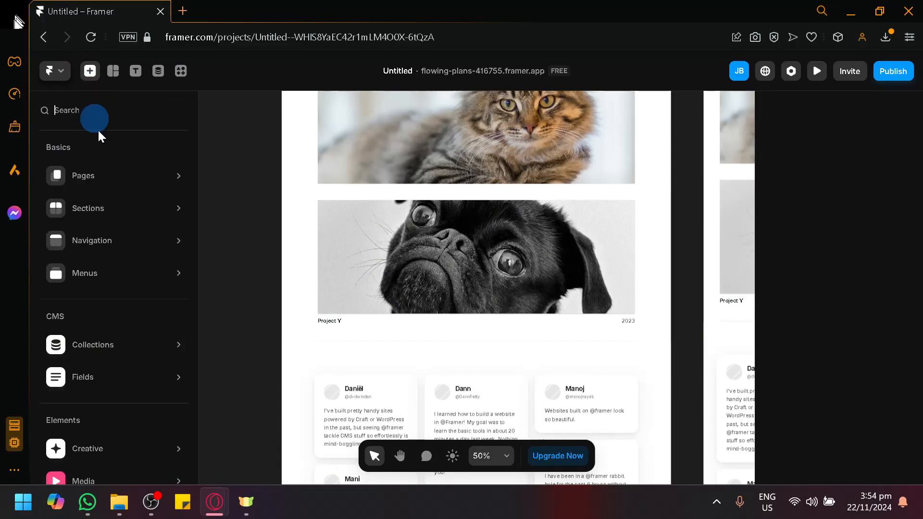
scroll(124, 255, down, 4)
mouse_move(125, 260)
scroll(125, 240, up, 4)
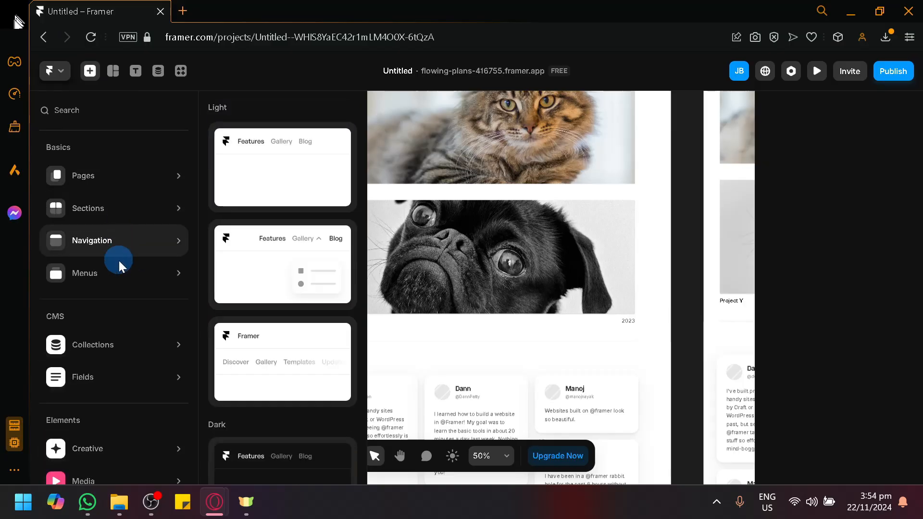
scroll(667, 268, down, 2)
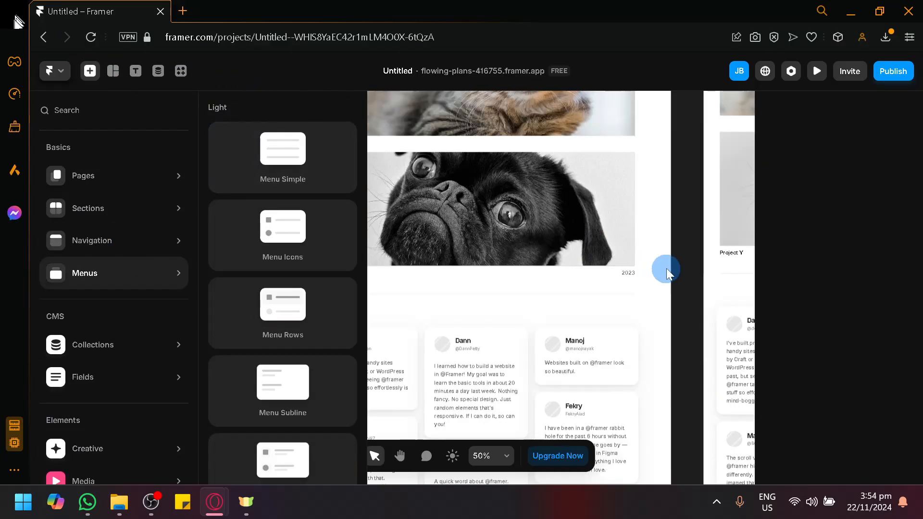
click(651, 264)
Expand the Desktop breakpoint and its first Stack in the Home page's layers, and select the Countdown component.
click(95, 113)
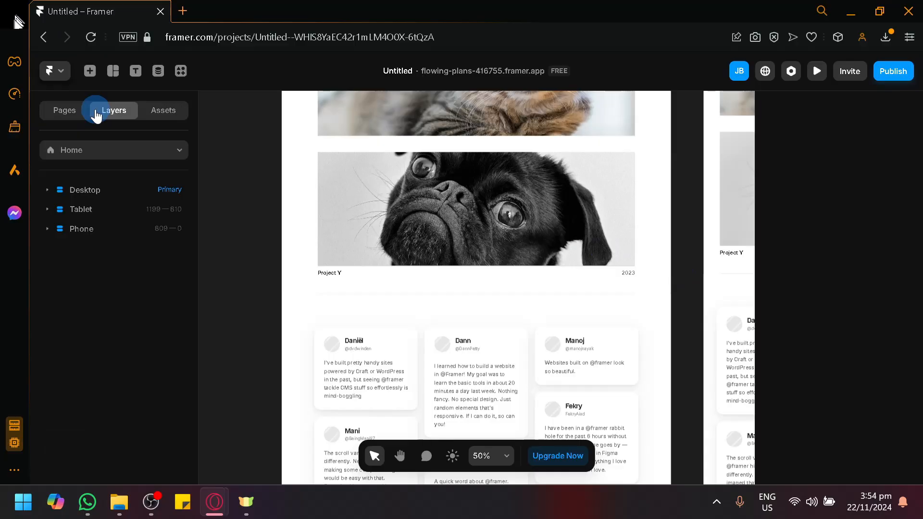
click(47, 190)
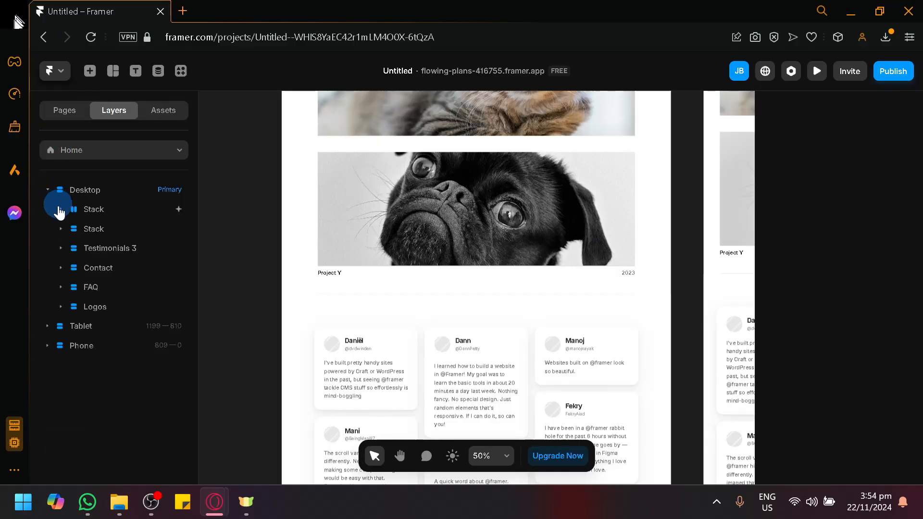
click(61, 209)
click(89, 250)
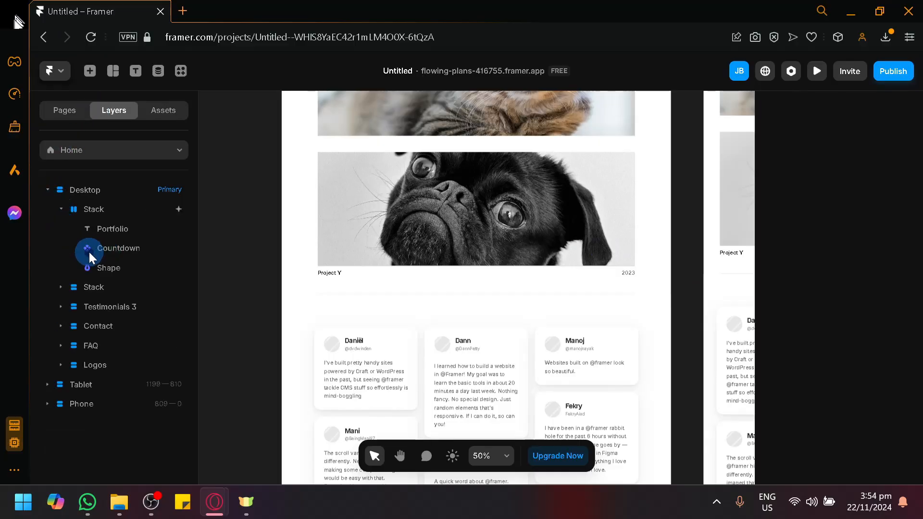
click(112, 253)
scroll(121, 252, up, 5)
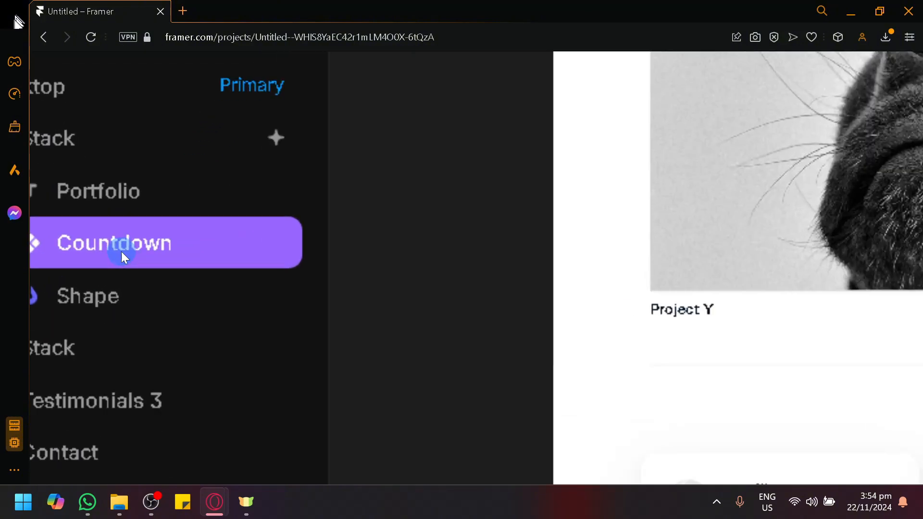
scroll(121, 252, left, 4)
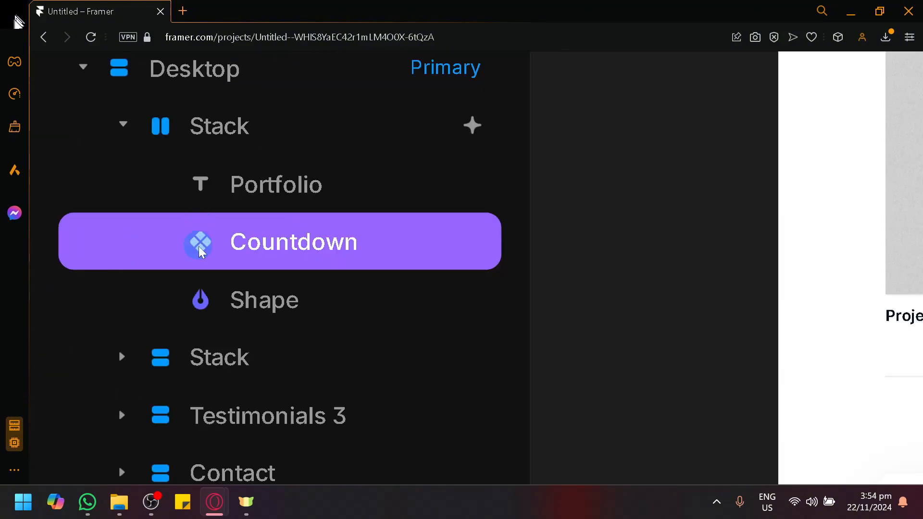
Expand the second Stack and the Contact section under Desktop and examine the nested layers.
click(585, 218)
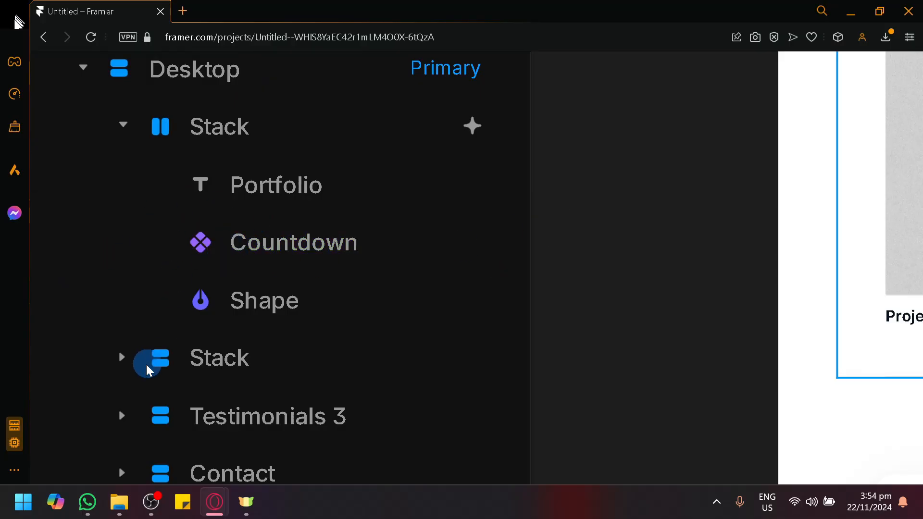
click(124, 358)
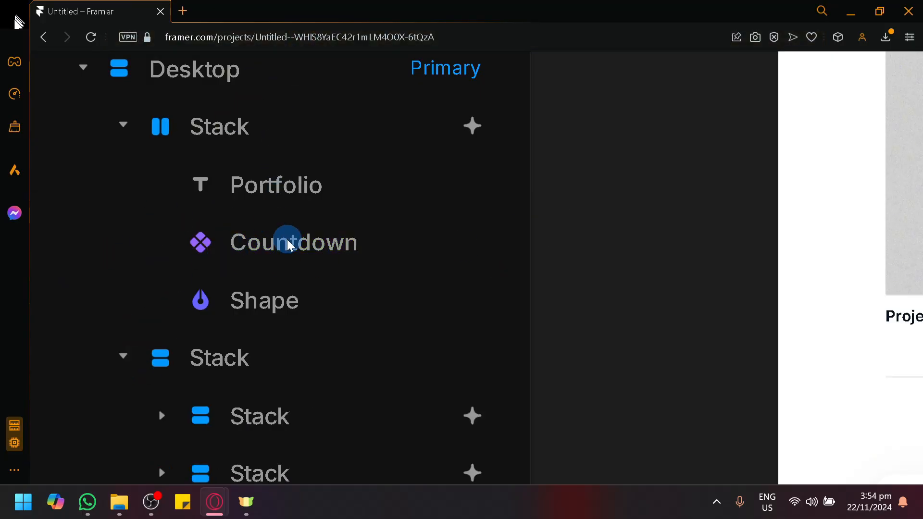
scroll(289, 243, down, 4)
scroll(289, 243, up, 5)
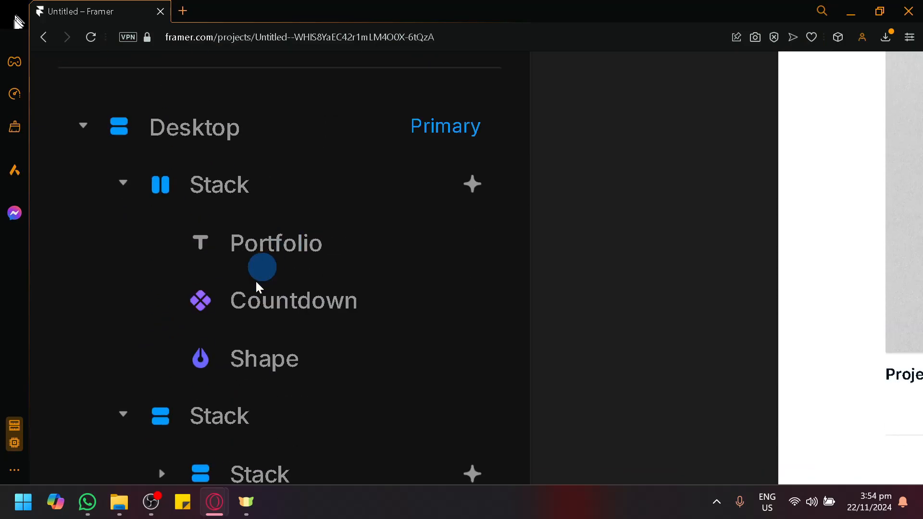
scroll(247, 300, down, 7)
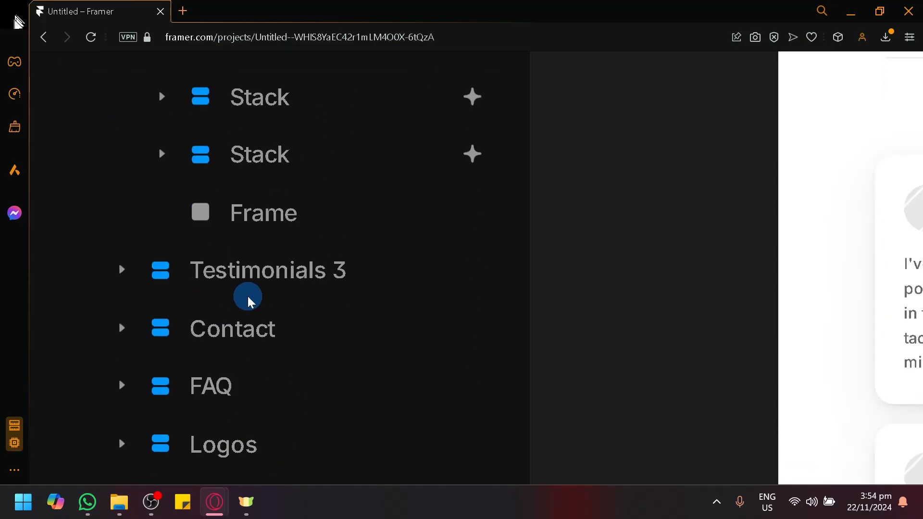
scroll(248, 301, down, 2)
click(126, 263)
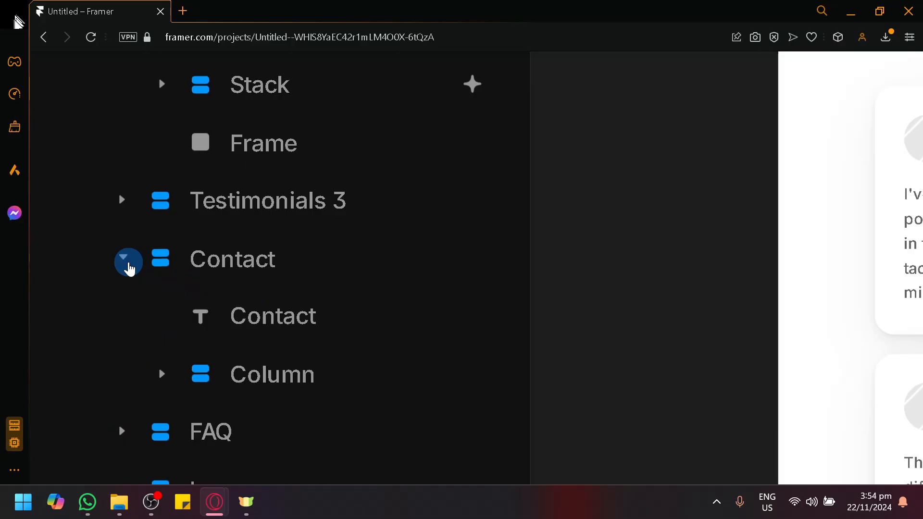
scroll(129, 268, down, 4)
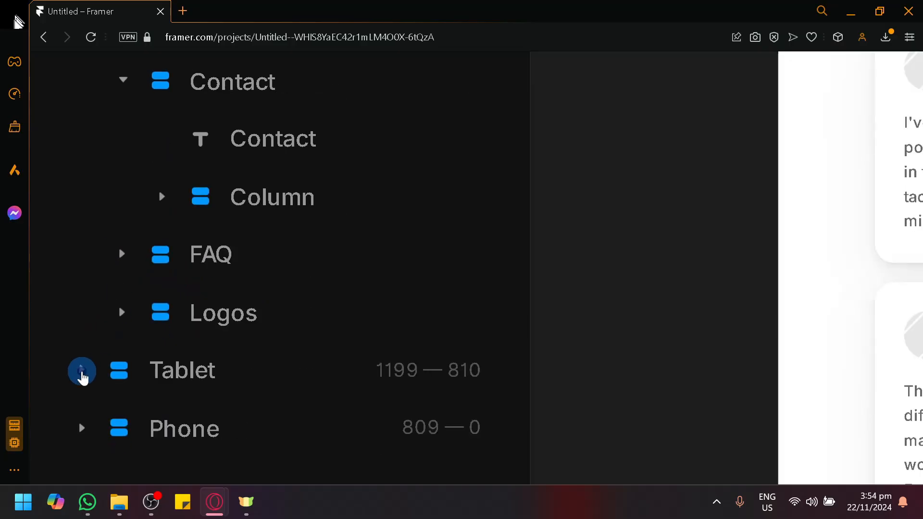
scroll(350, 327, up, 10)
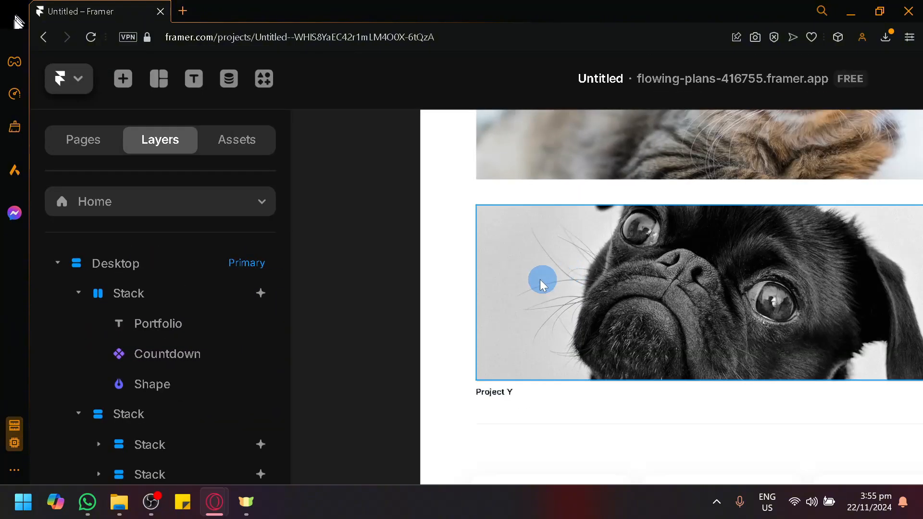
Browse the insertable elements down to the Interactive category, and close the list without inserting anything.
scroll(382, 276, up, 3)
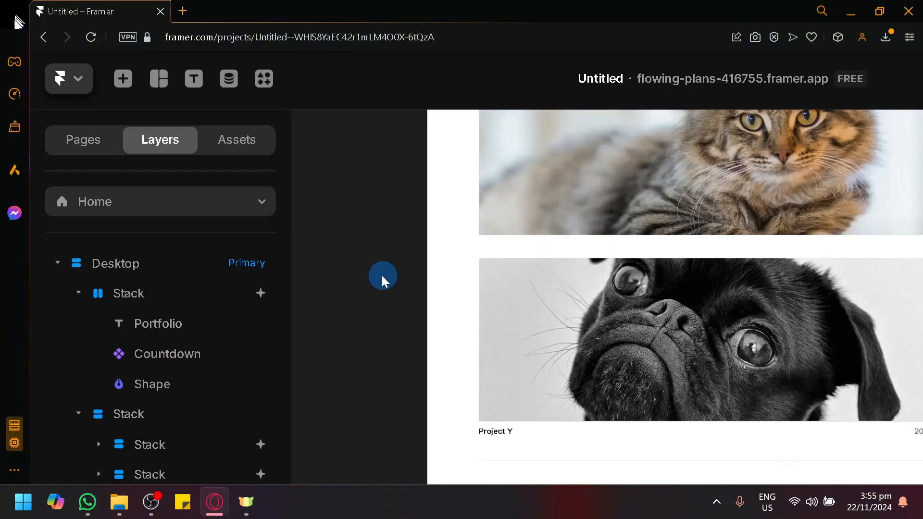
scroll(387, 277, down, 2)
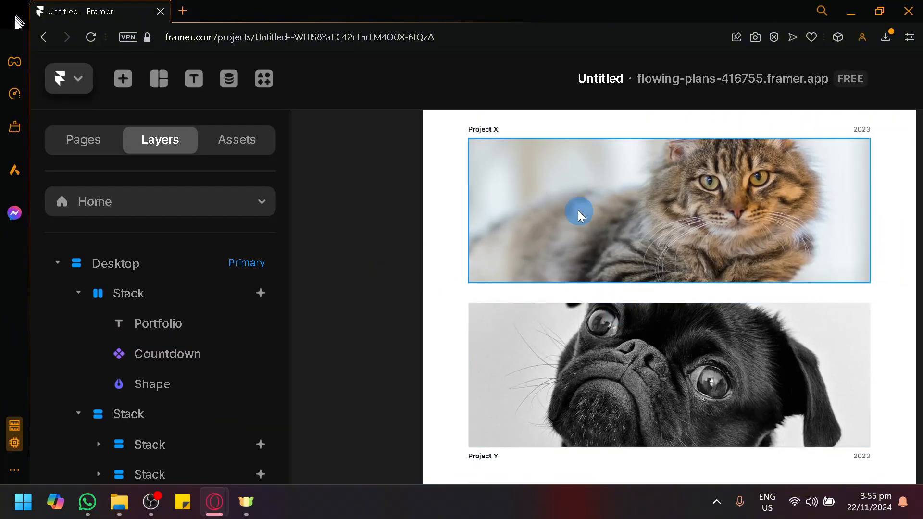
scroll(525, 216, down, 1)
scroll(226, 225, down, 3)
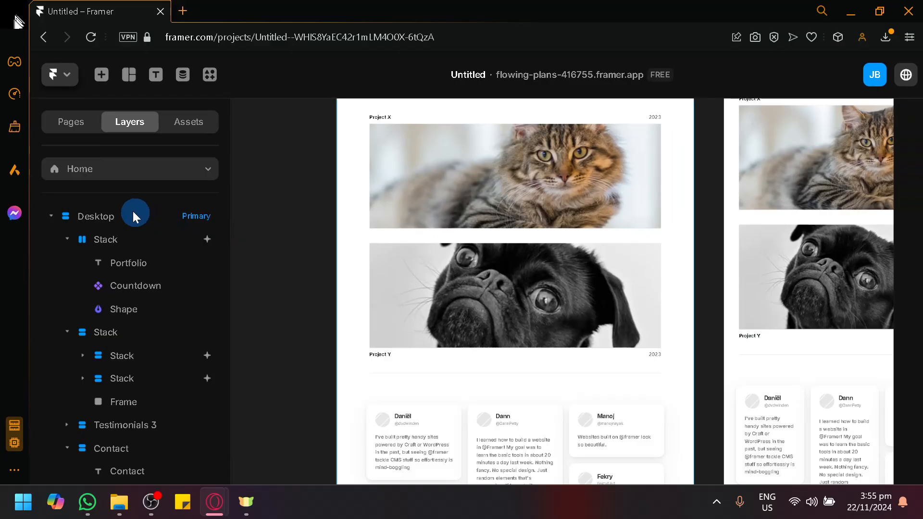
scroll(87, 90, down, 2)
click(88, 71)
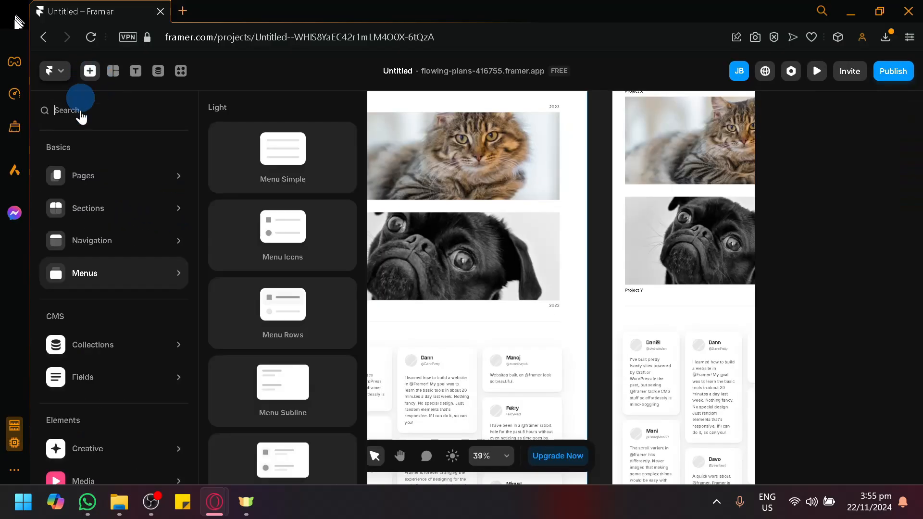
scroll(115, 313, down, 4)
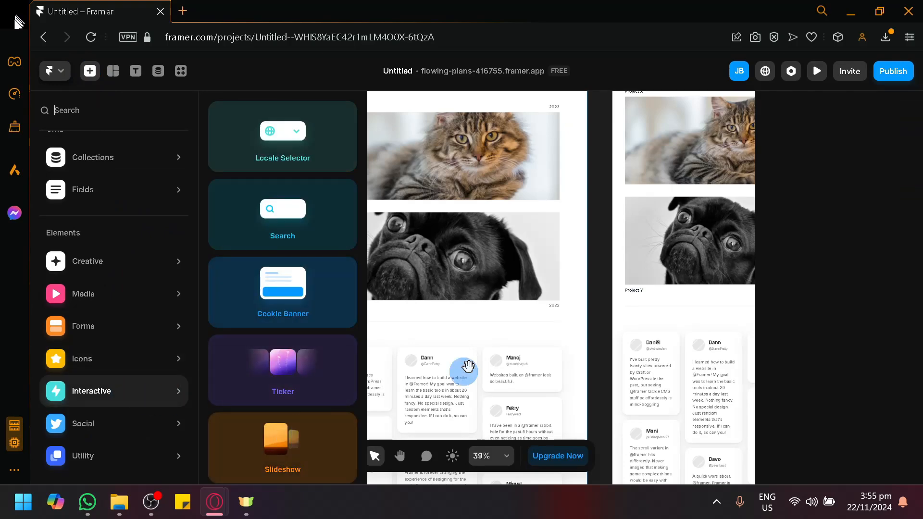
click(596, 277)
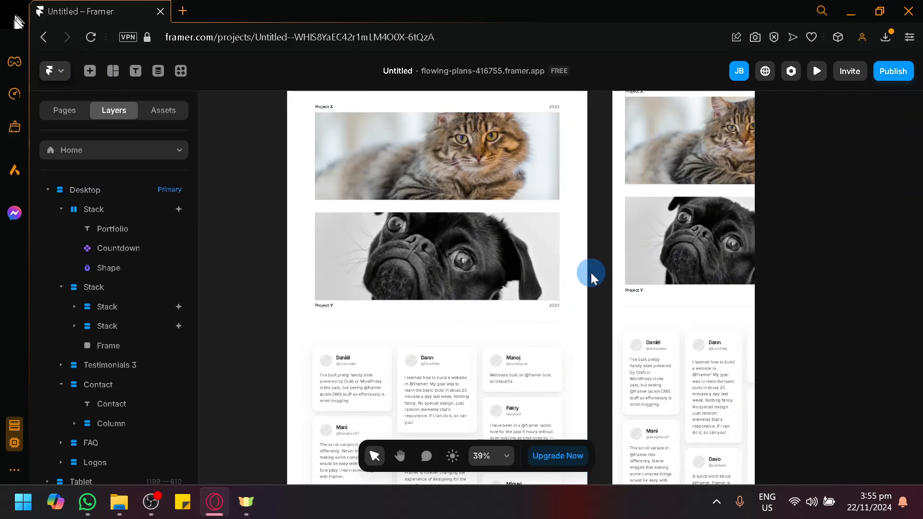
Select the Countdown component in the Desktop header and inspect it up close on the canvas.
key(space)
drag(591, 273, 572, 332)
key(space)
drag(554, 266, 589, 357)
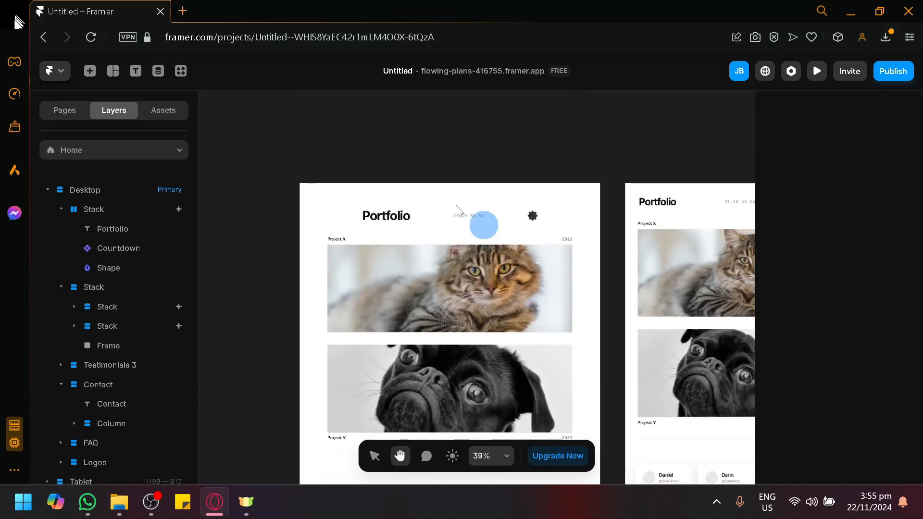
click(111, 250)
click(443, 216)
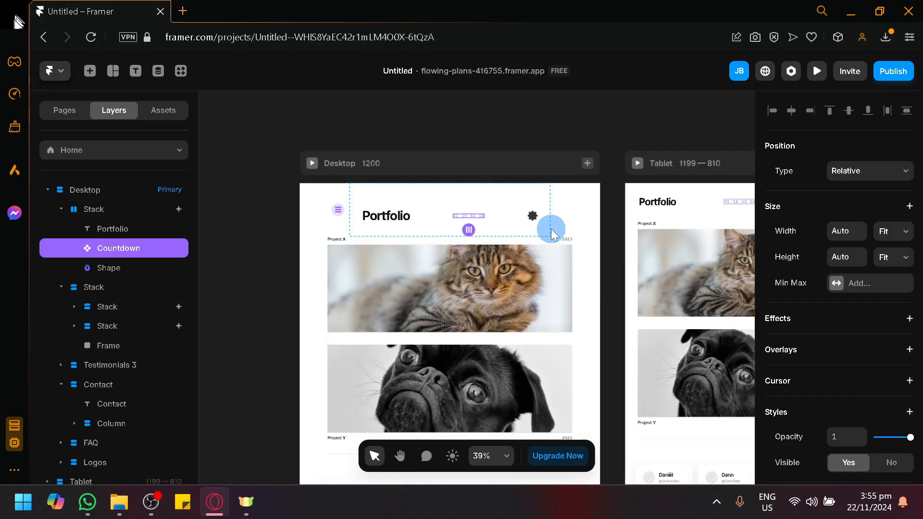
scroll(547, 230, up, 5)
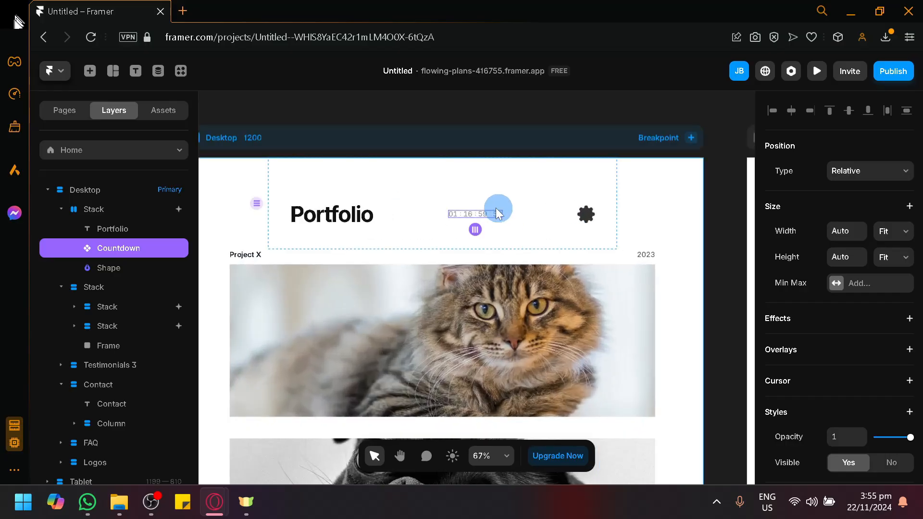
Select the Desktop header's Stack and review its size, layout, effects, style and transform properties.
click(495, 212)
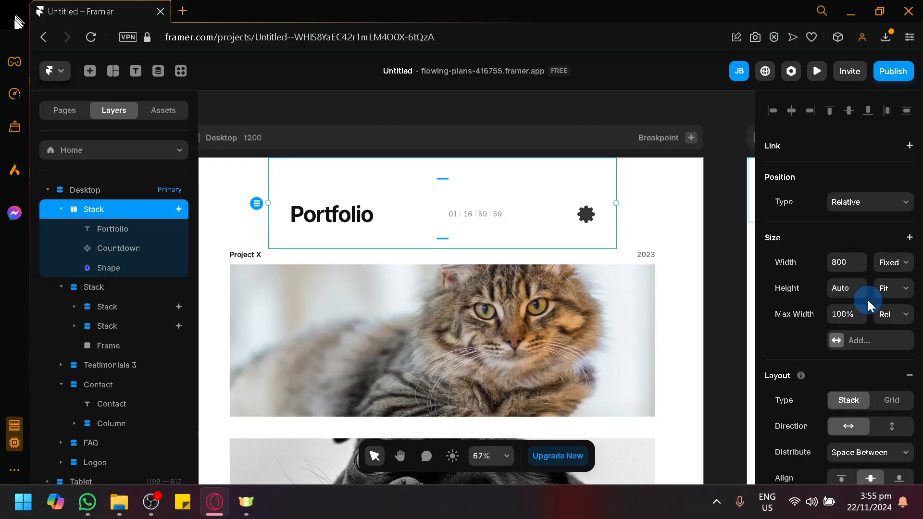
scroll(867, 299, down, 5)
scroll(867, 299, up, 5)
scroll(820, 306, down, 8)
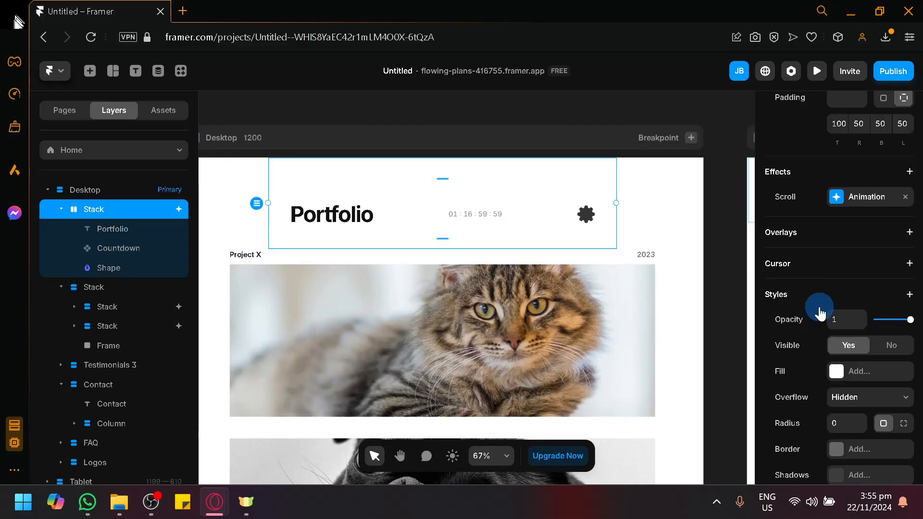
scroll(818, 303, up, 3)
scroll(819, 308, down, 3)
scroll(822, 303, down, 3)
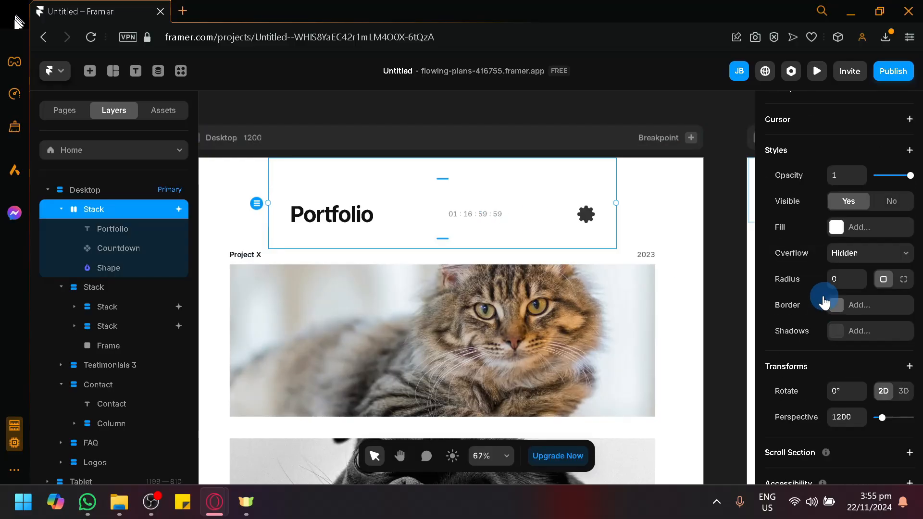
Select the header's Countdown component and inspect its Date setting.
click(466, 215)
click(837, 259)
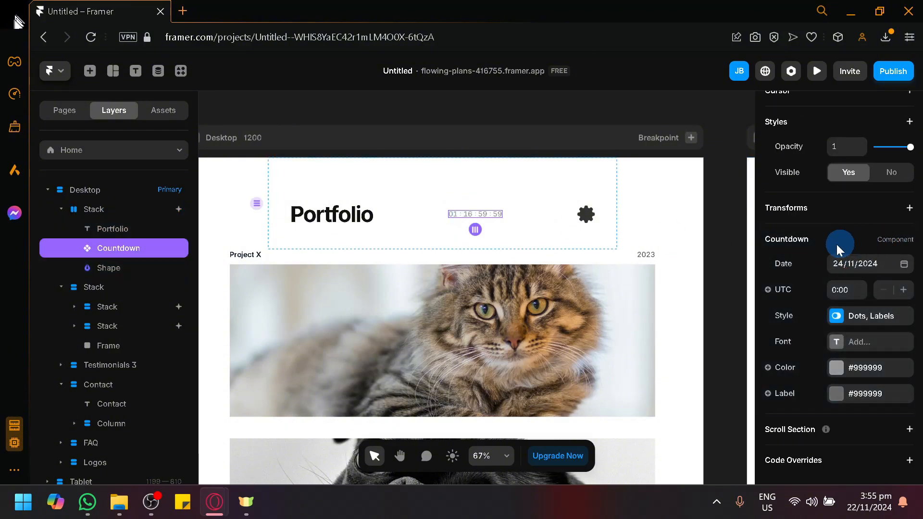
click(840, 261)
Draw a frame about 751 by 511 on the empty canvas beside the Desktop breakpoint and keep it selected.
scroll(548, 258, down, 2)
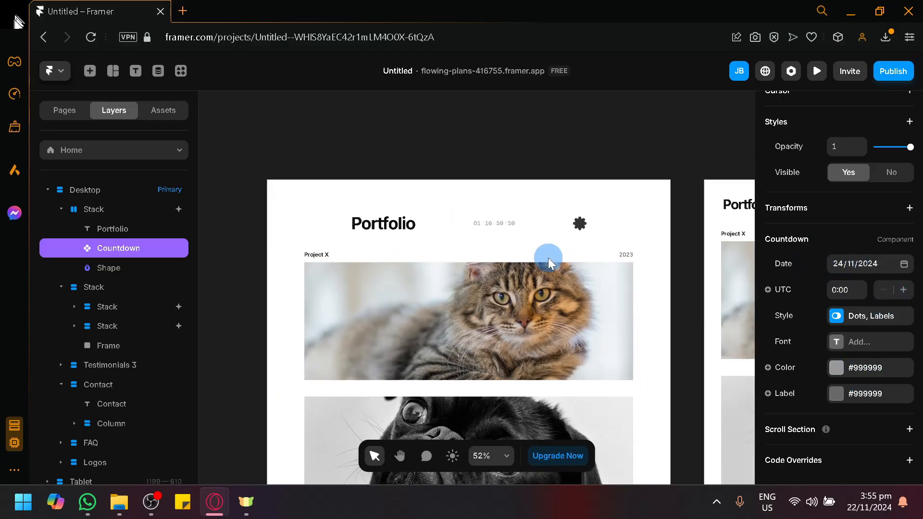
scroll(548, 258, down, 1)
scroll(368, 255, down, 2)
drag(293, 337, 617, 286)
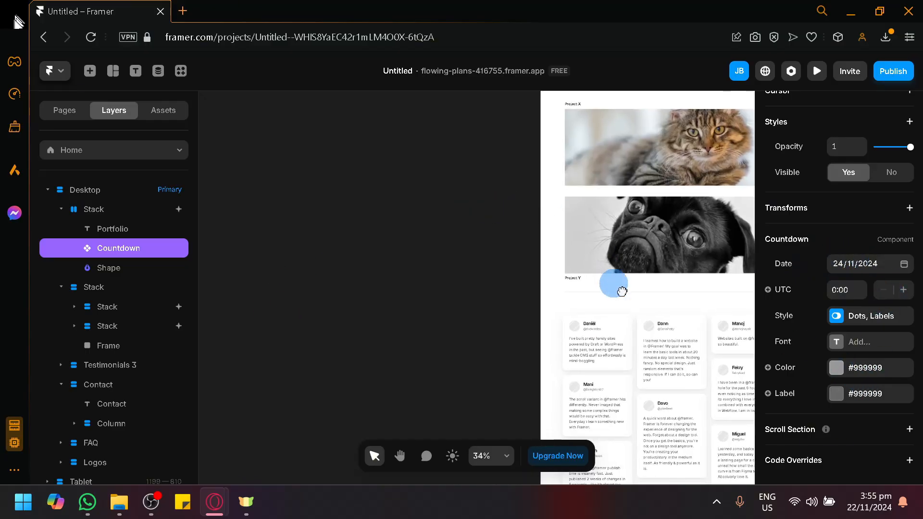
click(113, 71)
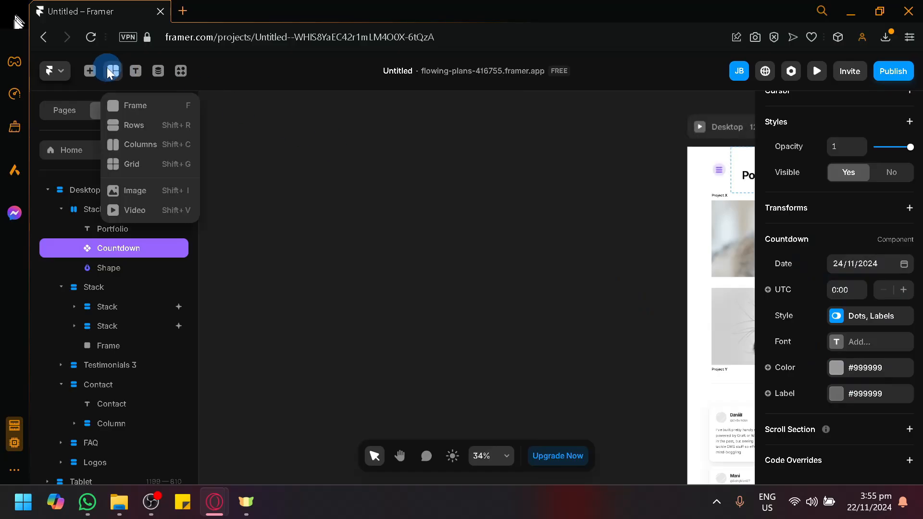
click(129, 107)
drag(302, 186, 466, 297)
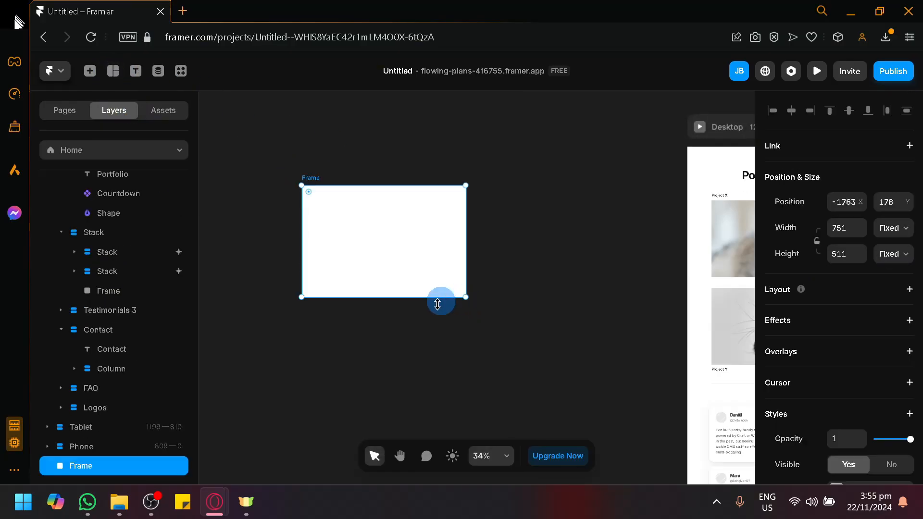
click(437, 304)
click(364, 255)
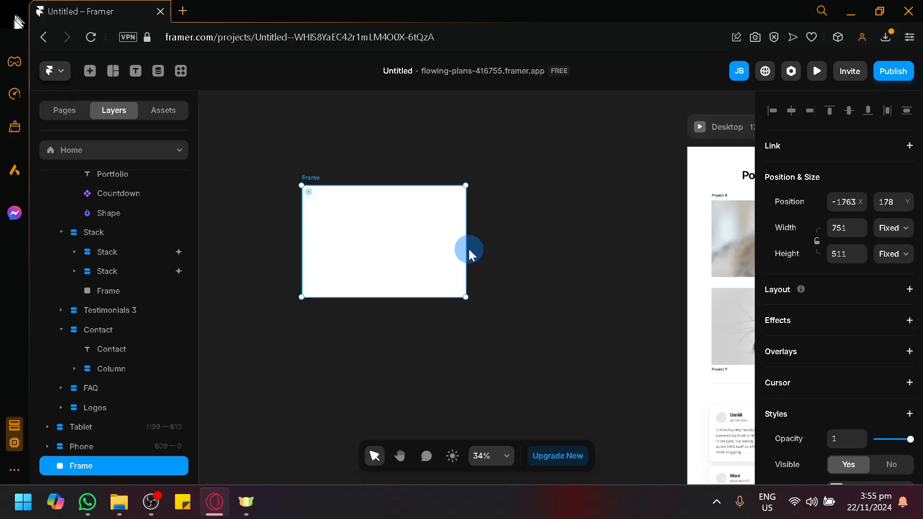
Resize the selected frame to a portrait shape about 394 by 511 and set its corner radius to 15.
drag(467, 249, 447, 295)
scroll(475, 344, up, 1)
scroll(865, 380, down, 5)
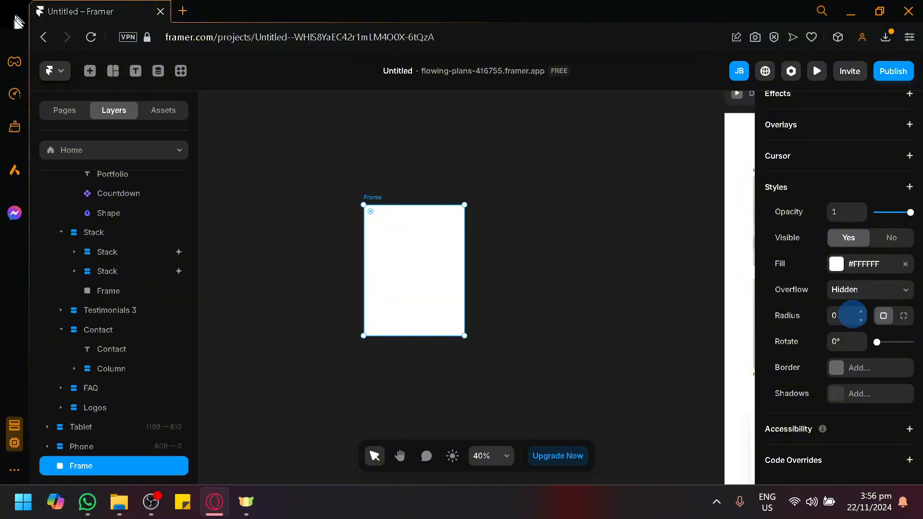
click(858, 316)
click(861, 313)
click(861, 313)
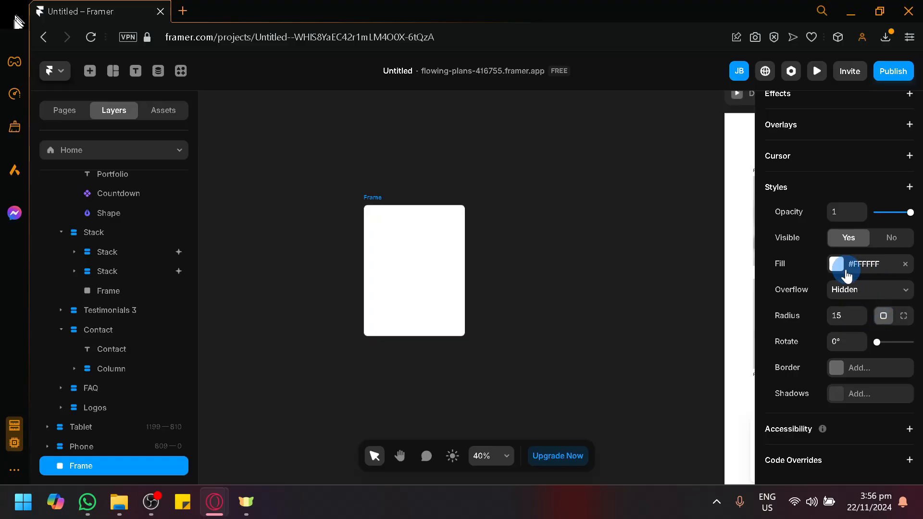
Change the frame's fill to yellow #FCFF33 and keep the frame selected.
click(833, 268)
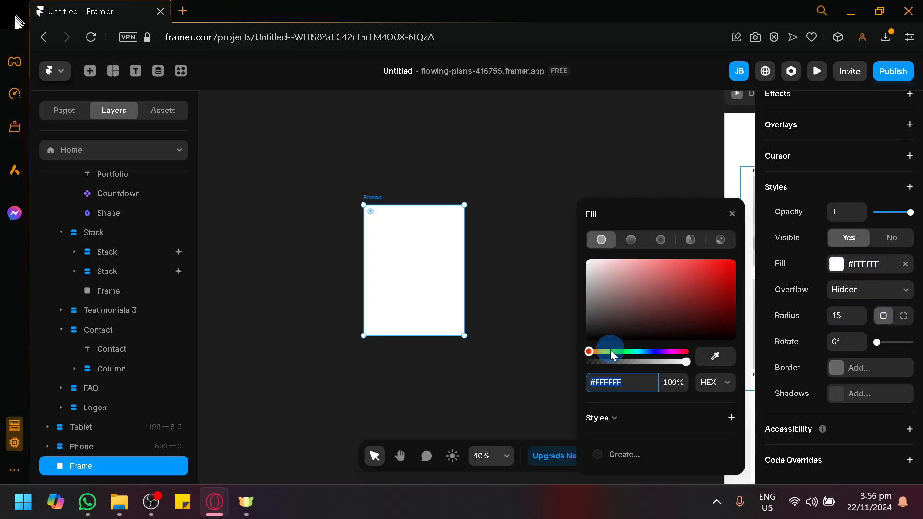
click(607, 351)
drag(708, 270, 690, 229)
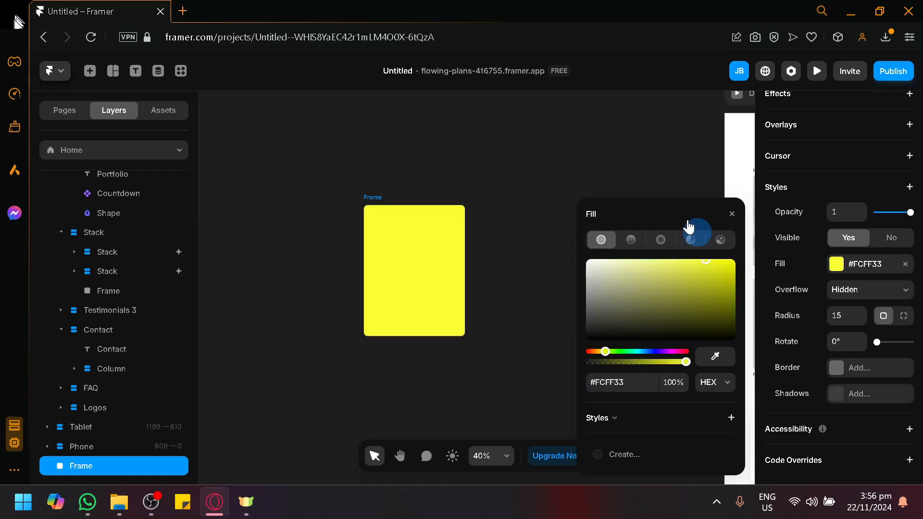
click(556, 175)
click(418, 240)
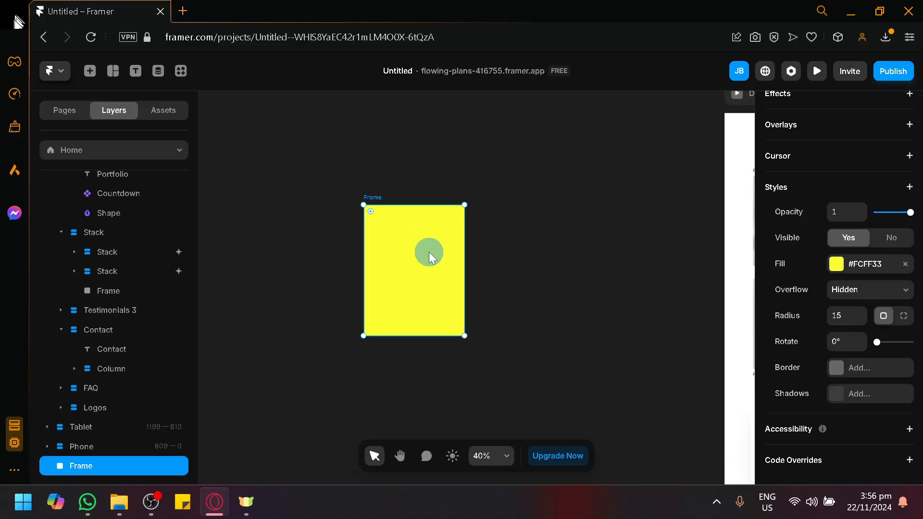
Draw a two-row stack about 296 by 192 beside the yellow frame, then delete it.
right_click(429, 252)
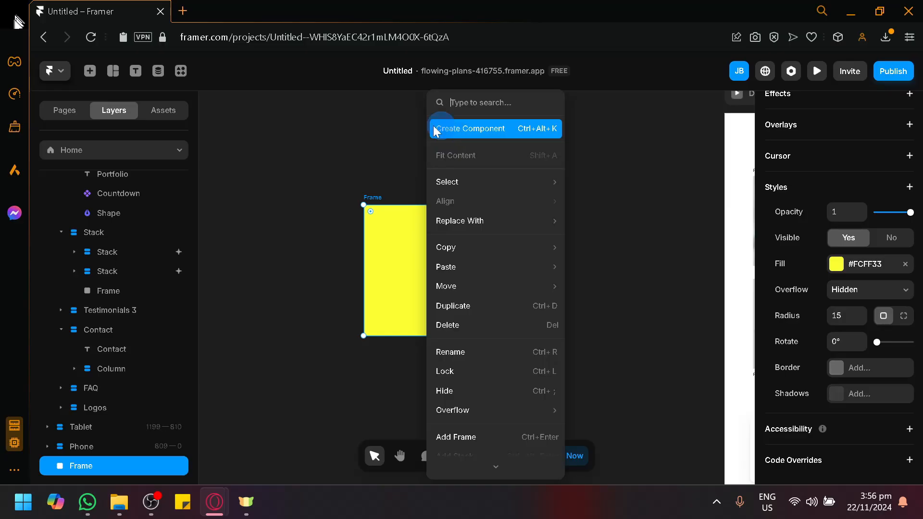
click(112, 71)
click(112, 71)
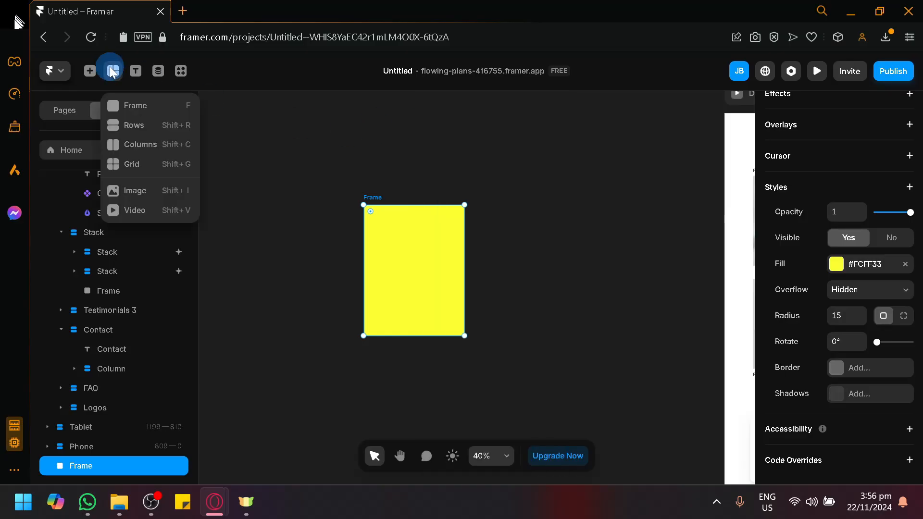
click(132, 124)
drag(523, 238, 565, 286)
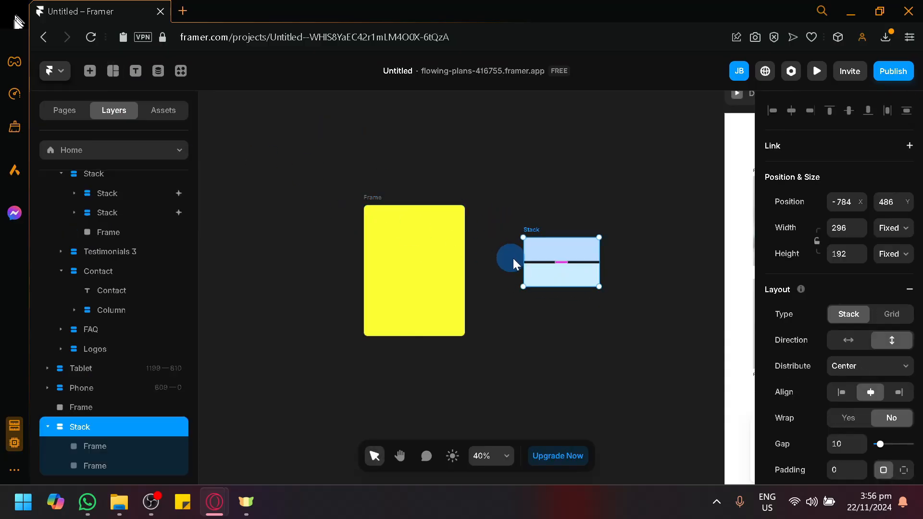
click(535, 218)
click(535, 254)
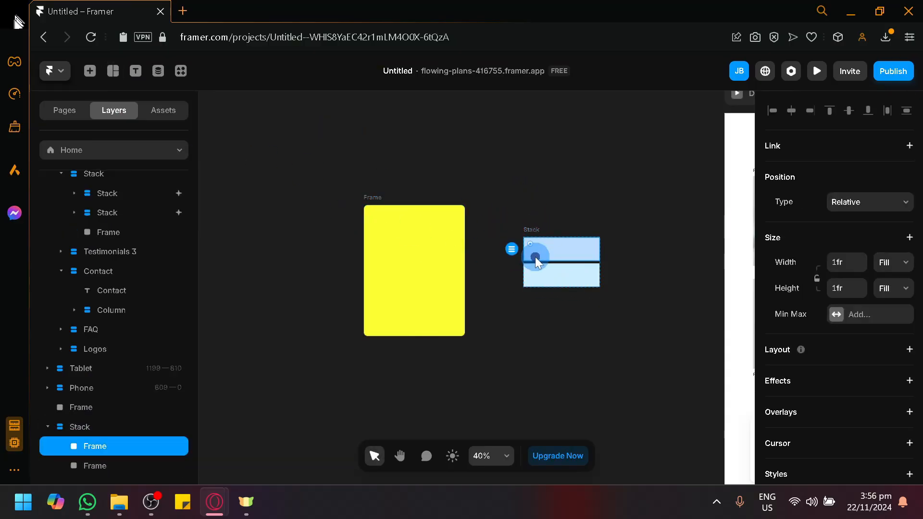
click(531, 230)
key(Delete)
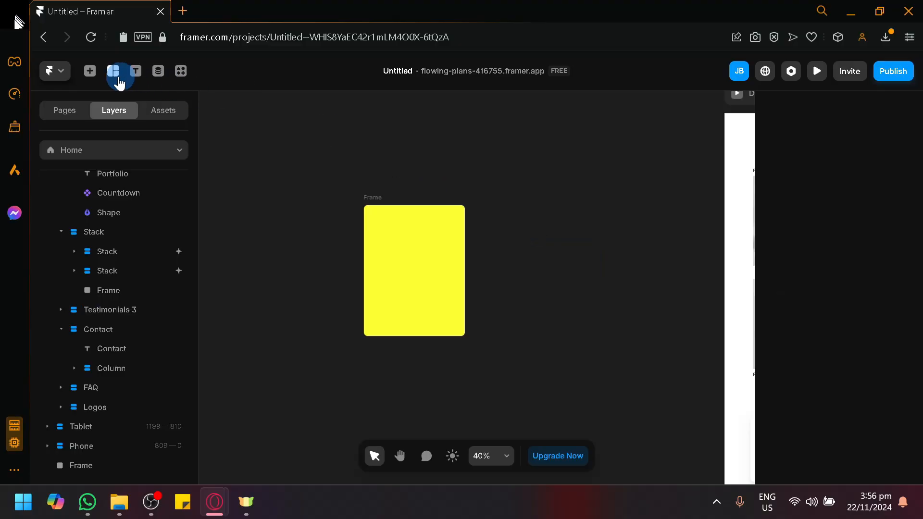
Examine the available layout elements and the actions offered for the Project X stack in the Desktop breakpoint.
click(113, 72)
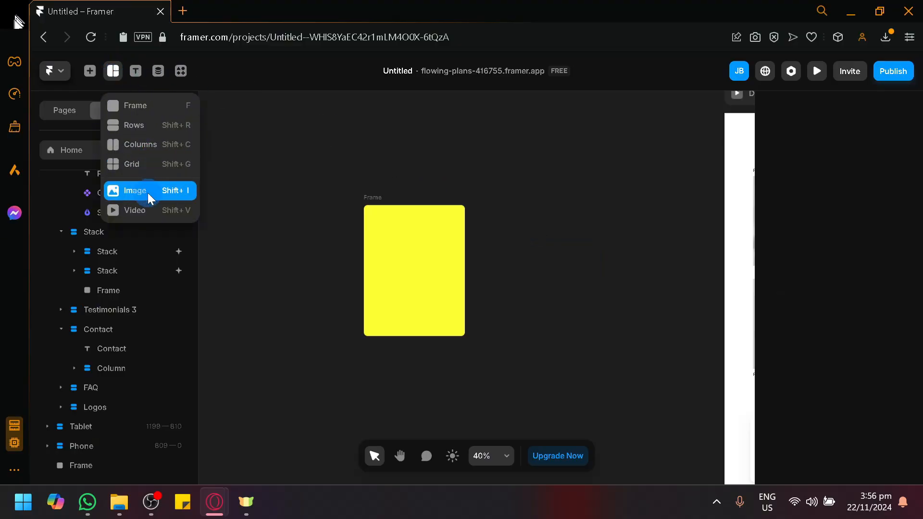
click(280, 152)
drag(357, 195, 154, 195)
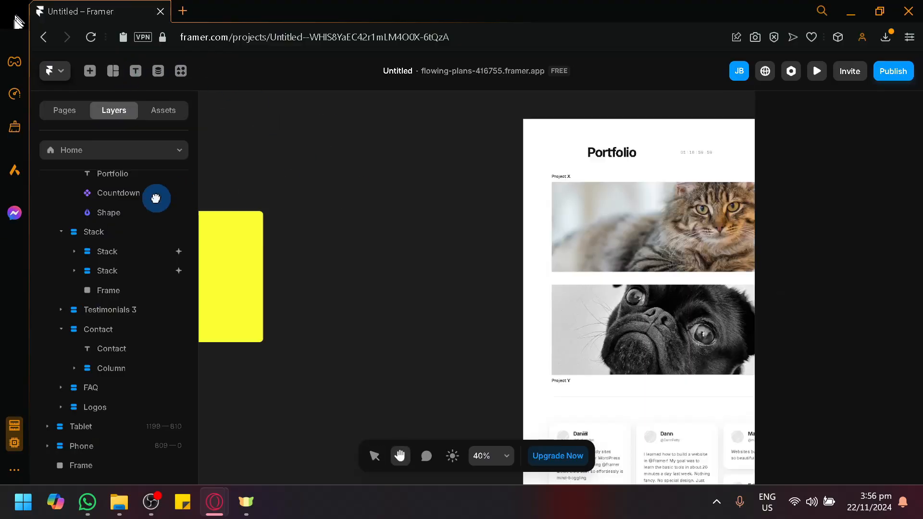
click(568, 206)
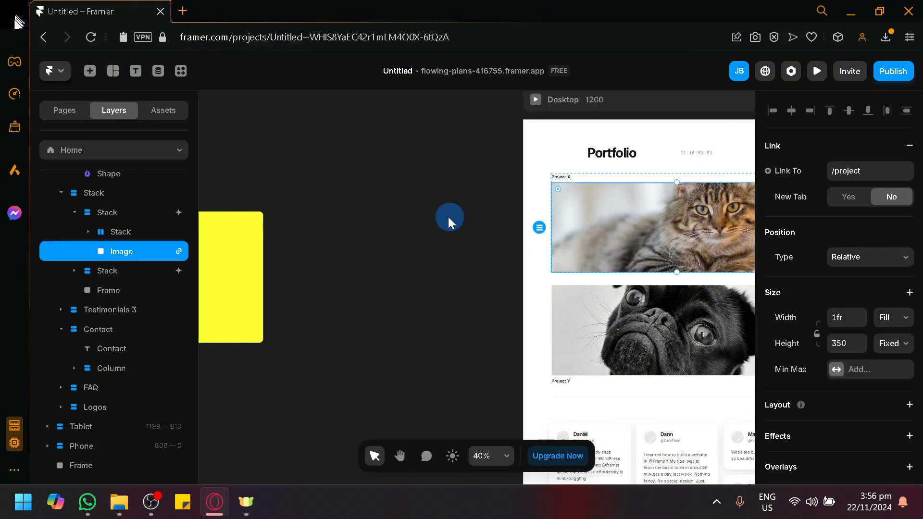
click(114, 214)
right_click(115, 215)
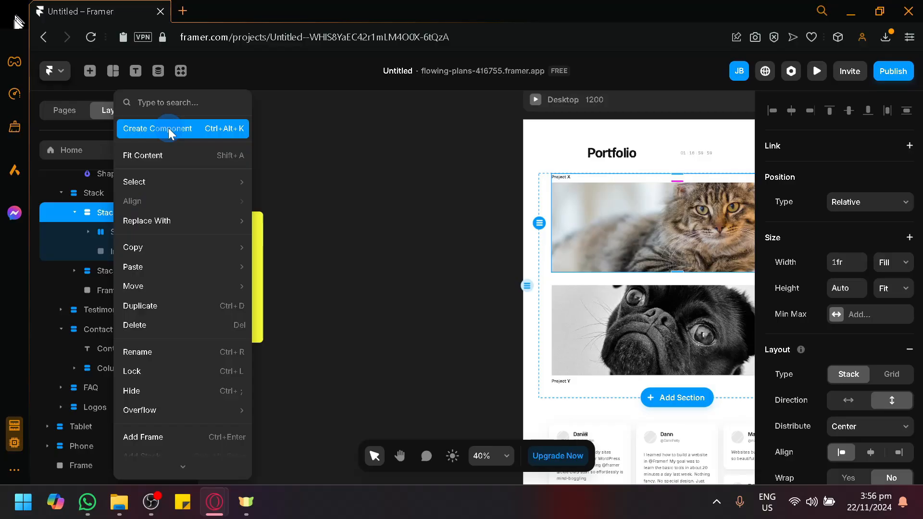
key(Escape)
Create a component named test from the yellow frame.
scroll(313, 202, left, 3)
click(321, 230)
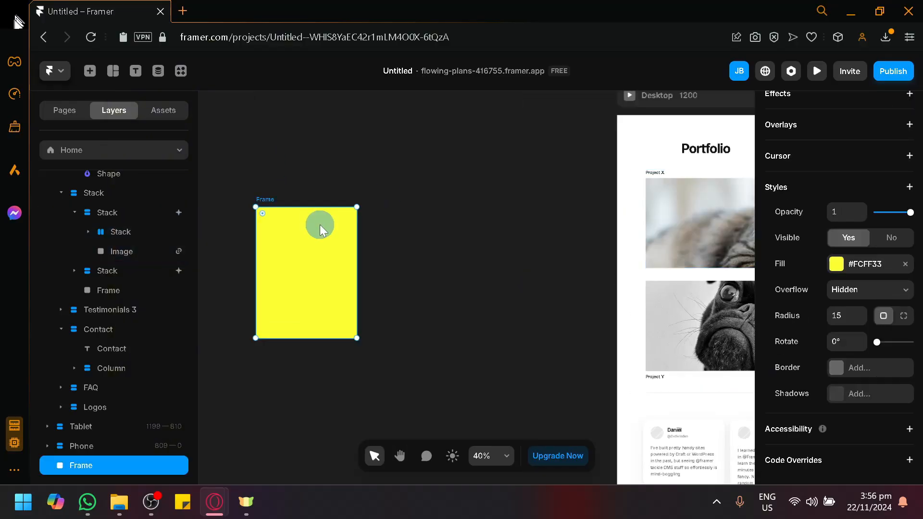
right_click(321, 230)
click(391, 138)
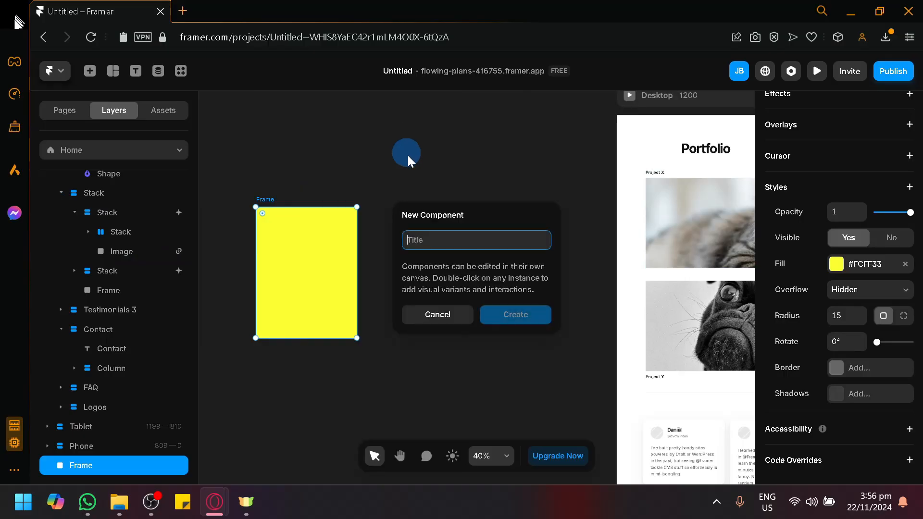
text(test)
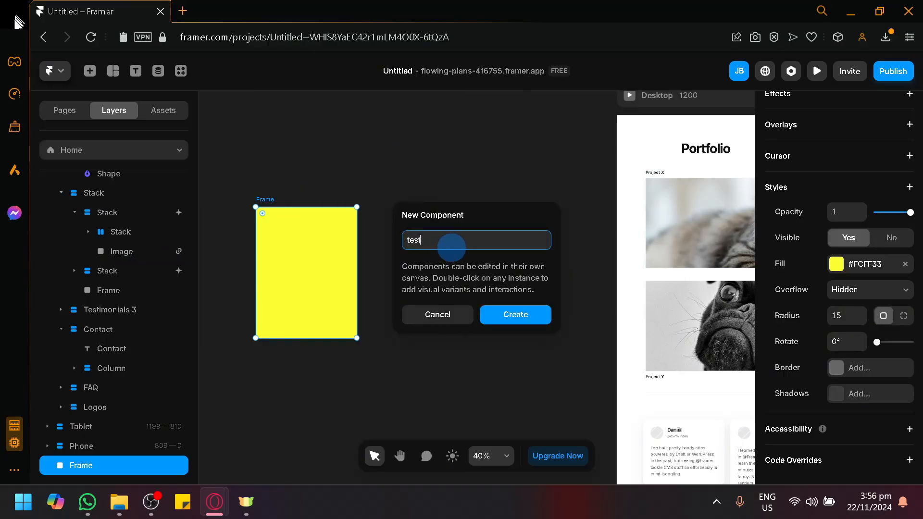
click(501, 318)
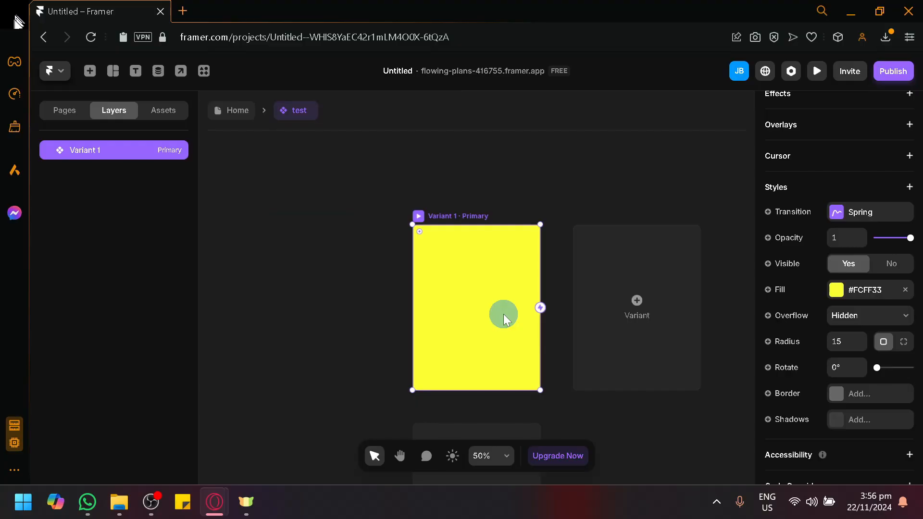
Add a second variant beside the primary variant of the test component.
scroll(456, 227, down, 3)
scroll(461, 388, up, 3)
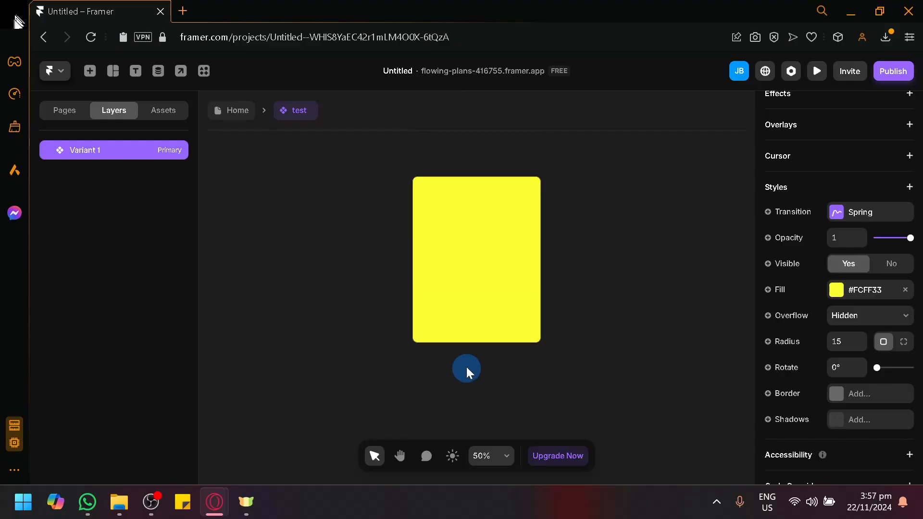
click(466, 275)
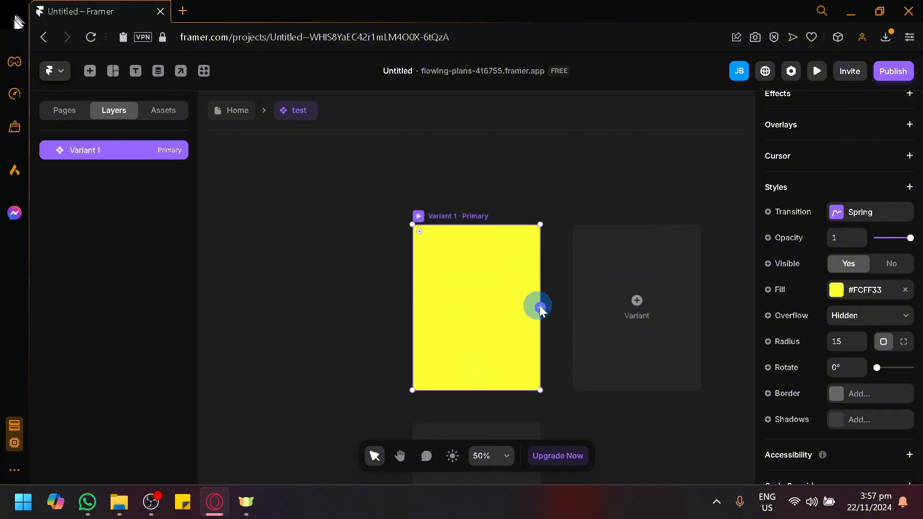
drag(541, 308, 625, 320)
click(650, 298)
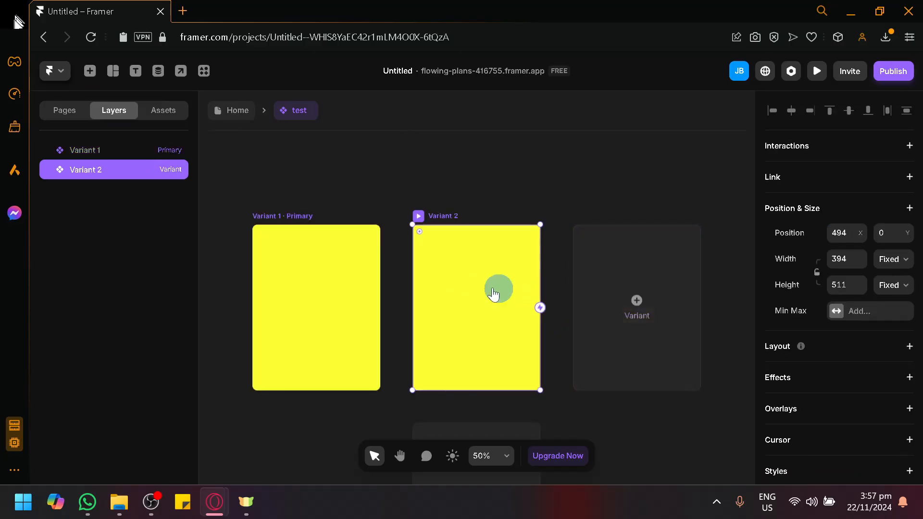
Connect Variant 1 to Variant 2 with a Click interaction.
click(324, 283)
drag(380, 308, 422, 308)
scroll(359, 280, down, 1)
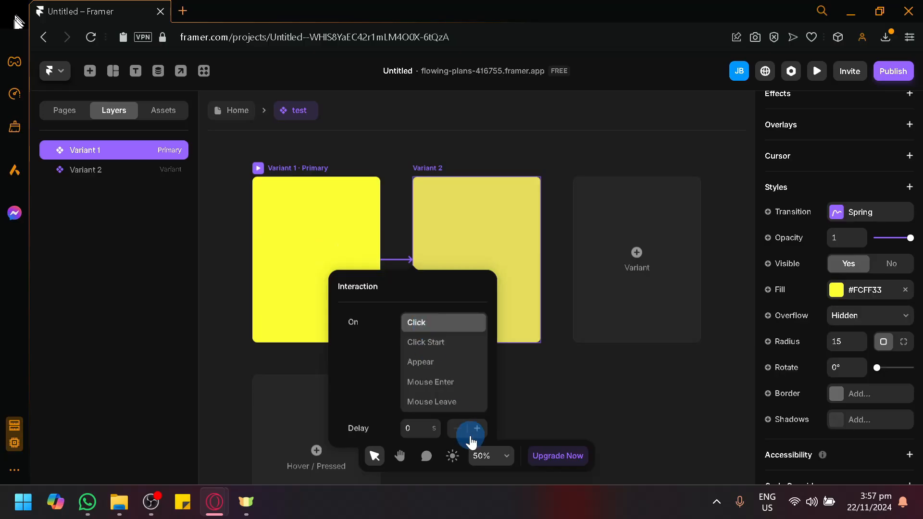
click(518, 384)
Change the fill of Variant 2 to purple #5833FF.
click(480, 243)
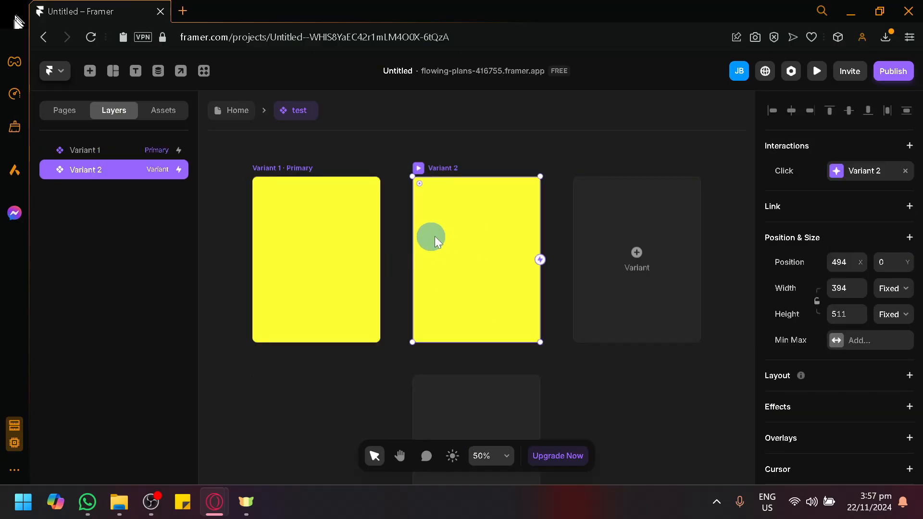
scroll(800, 313, down, 6)
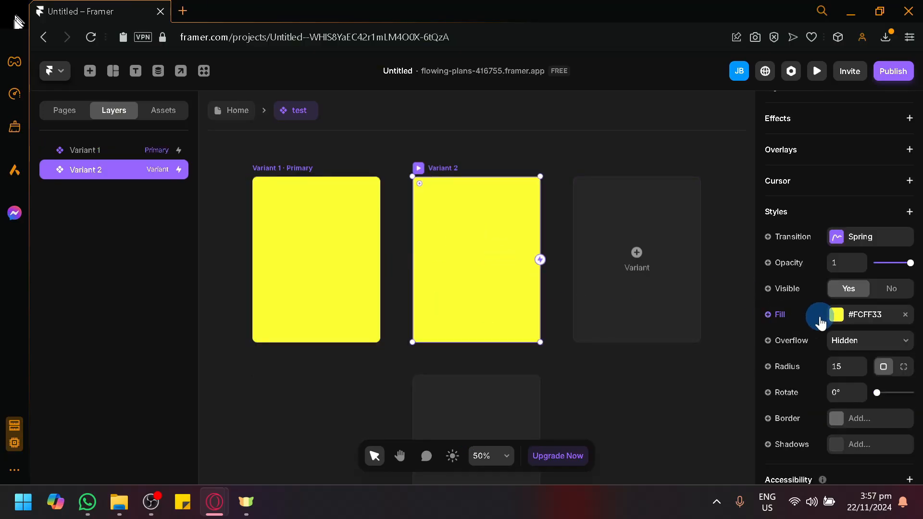
click(837, 315)
click(658, 351)
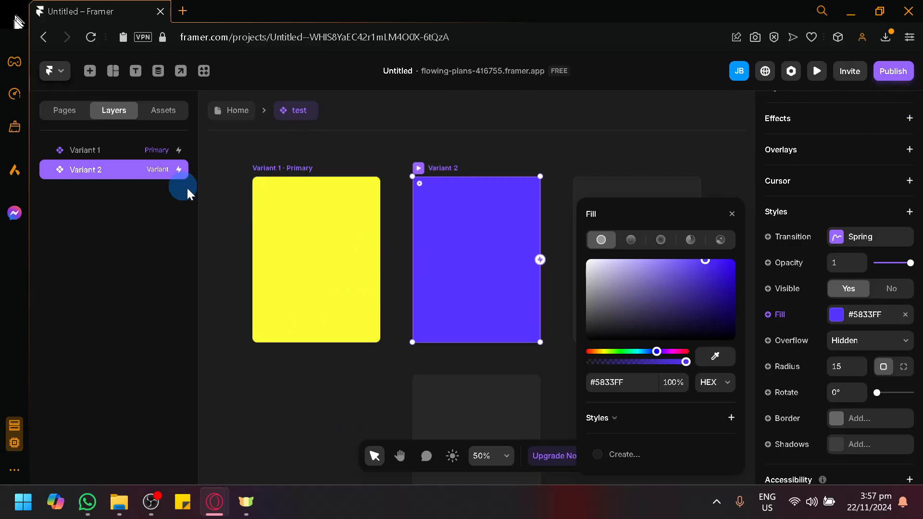
click(227, 189)
Return to the Home page and move the test instance closer to the Desktop breakpoint, at about X -742, Y 394.
click(238, 113)
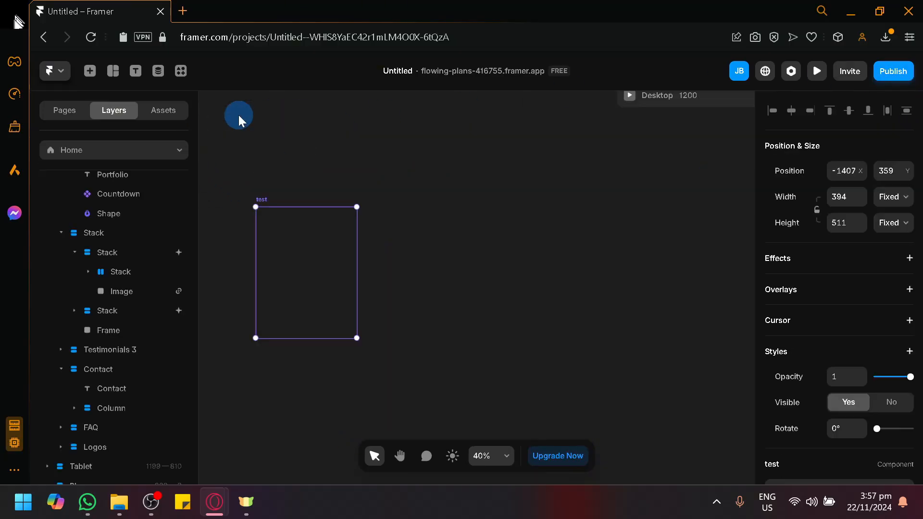
click(314, 288)
drag(369, 274, 481, 287)
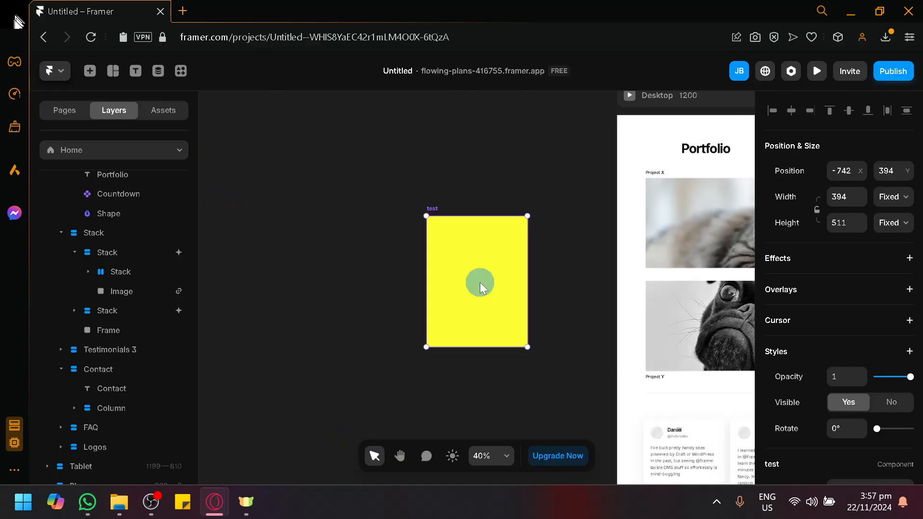
Review the test instance's available actions, reopen the component to examine its two connected variants, and return to the Home page.
right_click(481, 286)
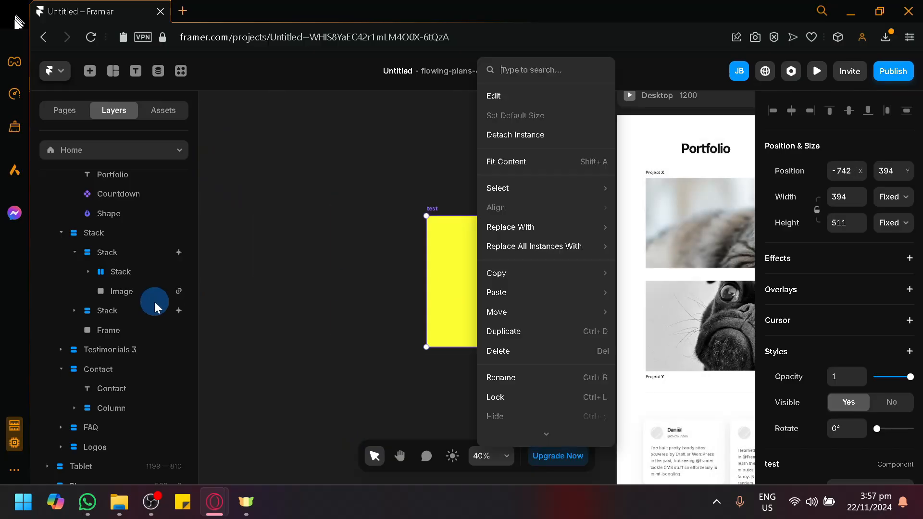
click(442, 262)
double_click(451, 261)
scroll(620, 299, down, 2)
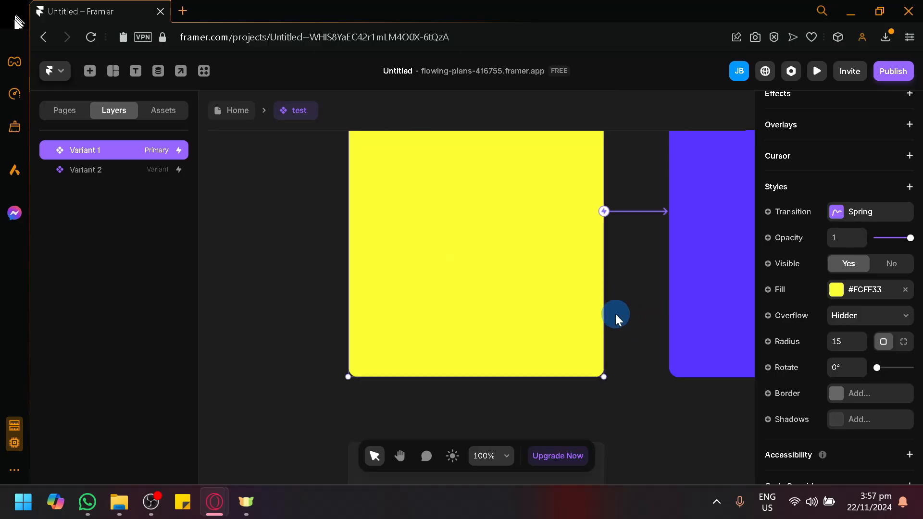
scroll(607, 305, down, 3)
key(space)
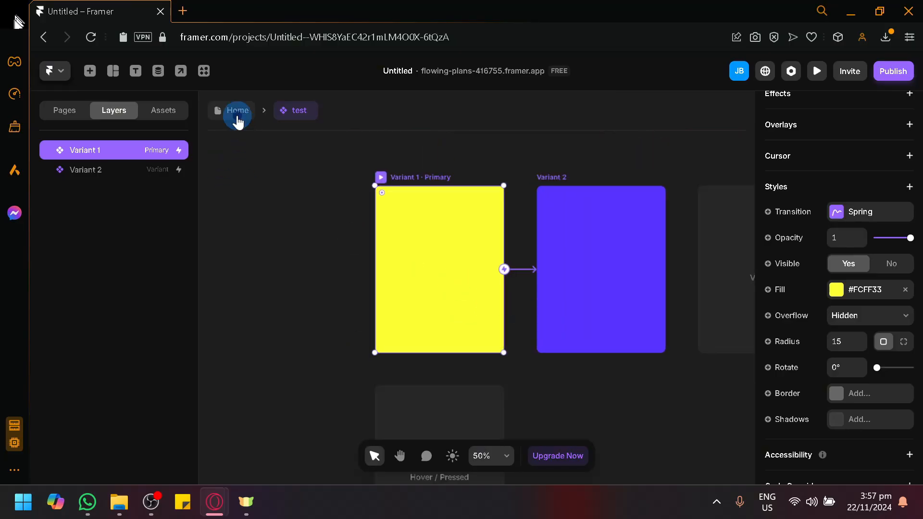
click(237, 111)
Delete the Testimonials 3 and Contact sections from the Desktop breakpoint.
scroll(438, 244, down, 1)
scroll(442, 250, down, 1)
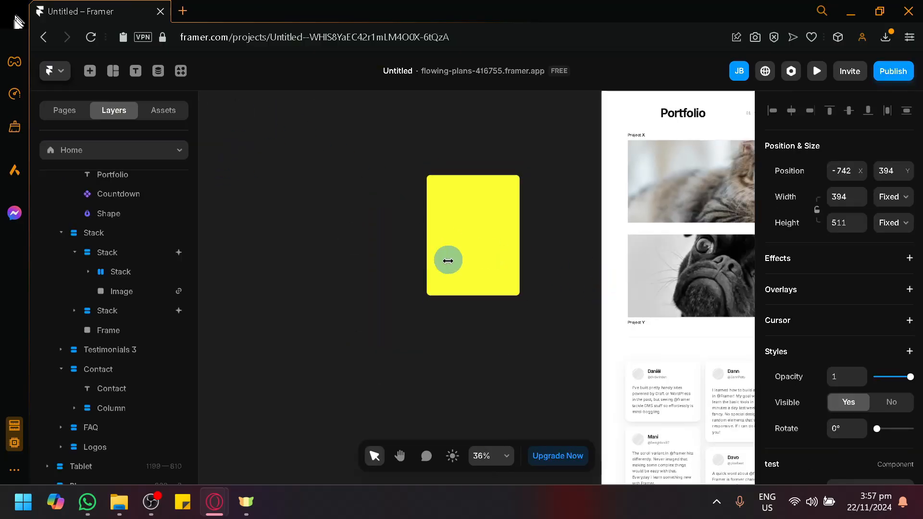
scroll(507, 286, down, 1)
key(space)
drag(554, 306, 439, 270)
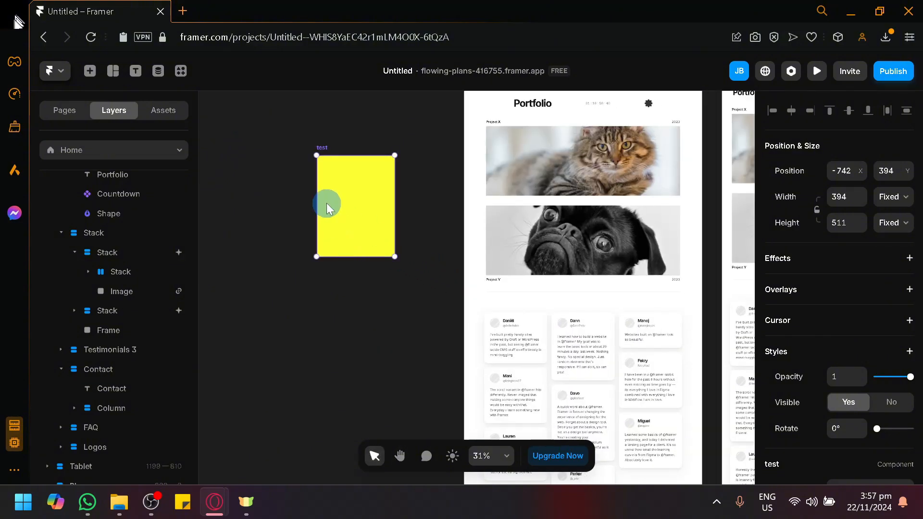
scroll(567, 345, down, 2)
scroll(536, 308, up, 2)
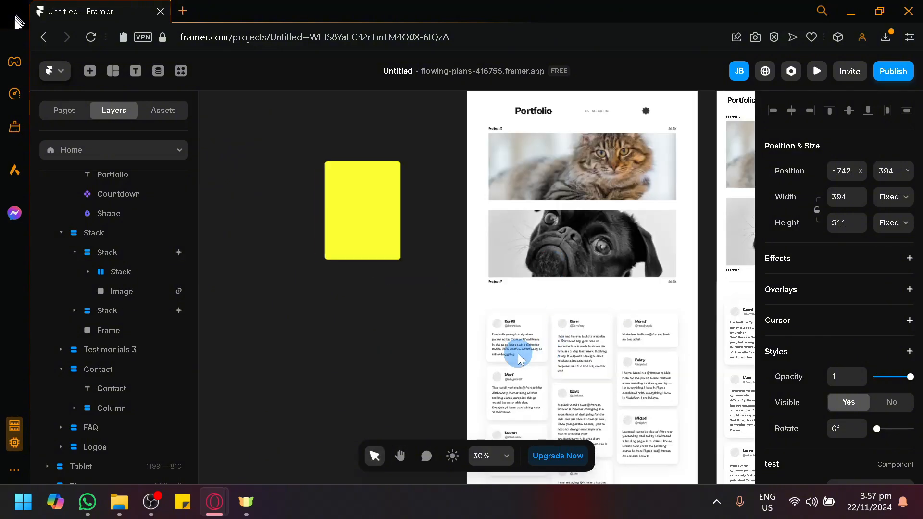
click(511, 310)
key(Delete)
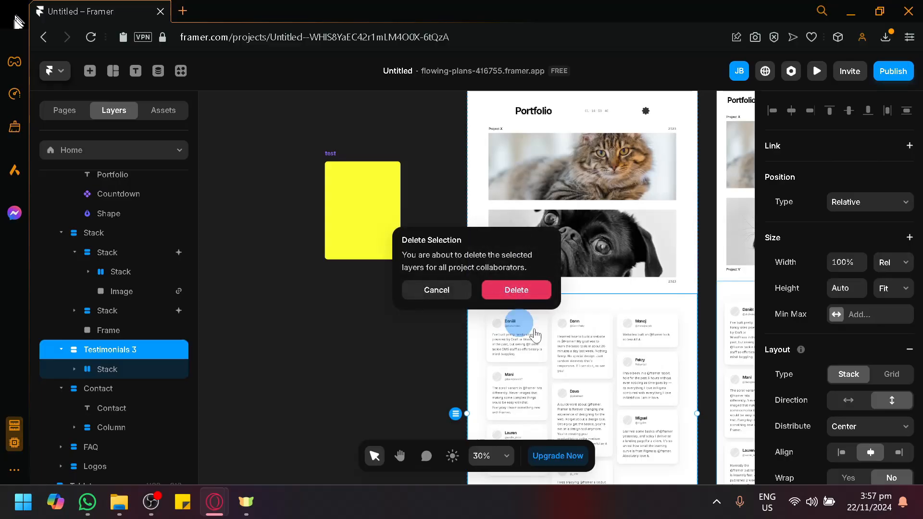
click(502, 294)
click(529, 316)
key(Delete)
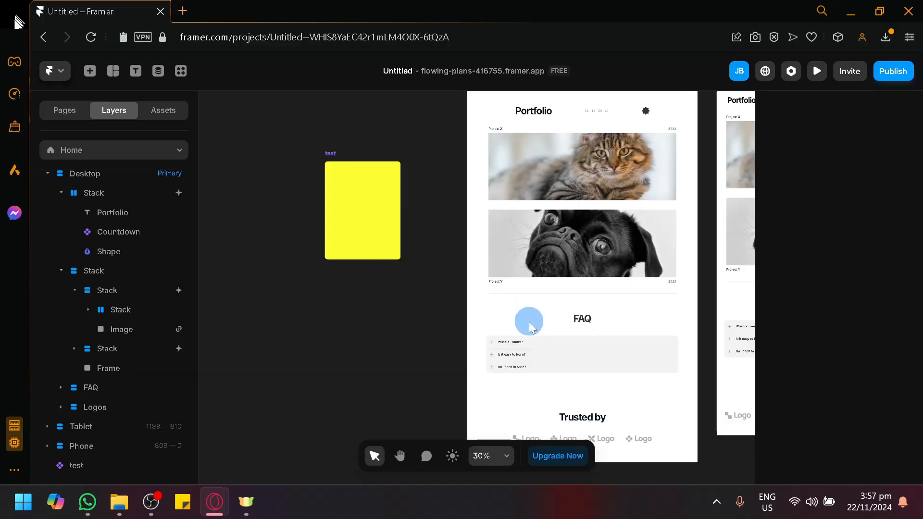
Delete the FAQ section from the Desktop breakpoint and move the test instance into the Logos section, between the Trusted by heading and the logos.
click(530, 321)
key(Delete)
drag(394, 252, 549, 354)
scroll(603, 350, down, 1)
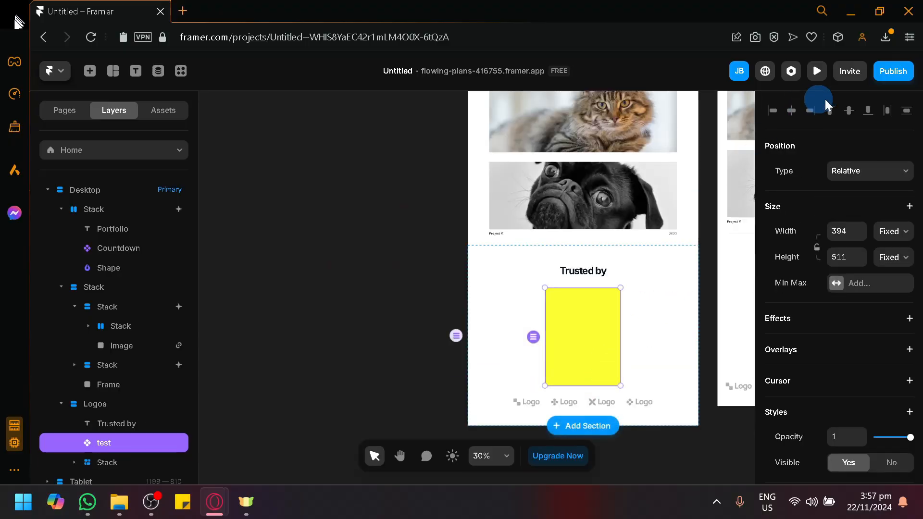
Publish the site update and open flowing-plans-416755.framer.app to check the live page.
click(886, 77)
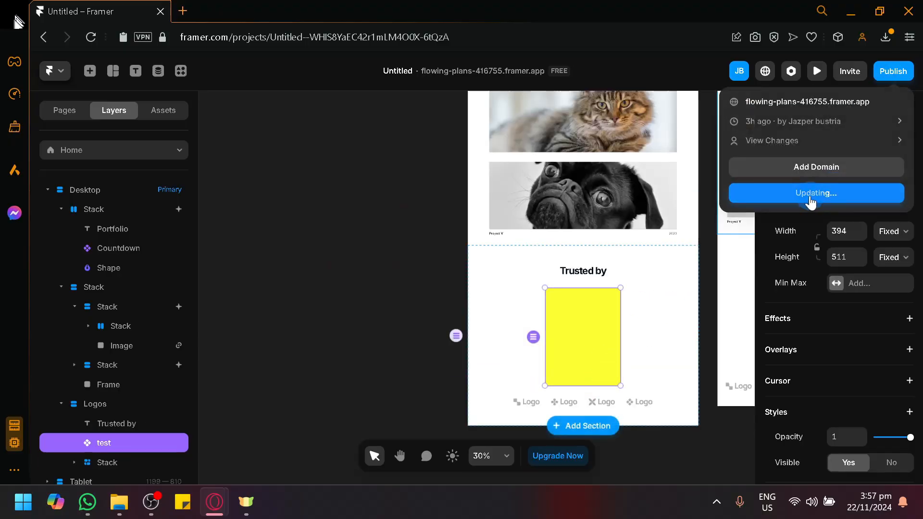
click(820, 103)
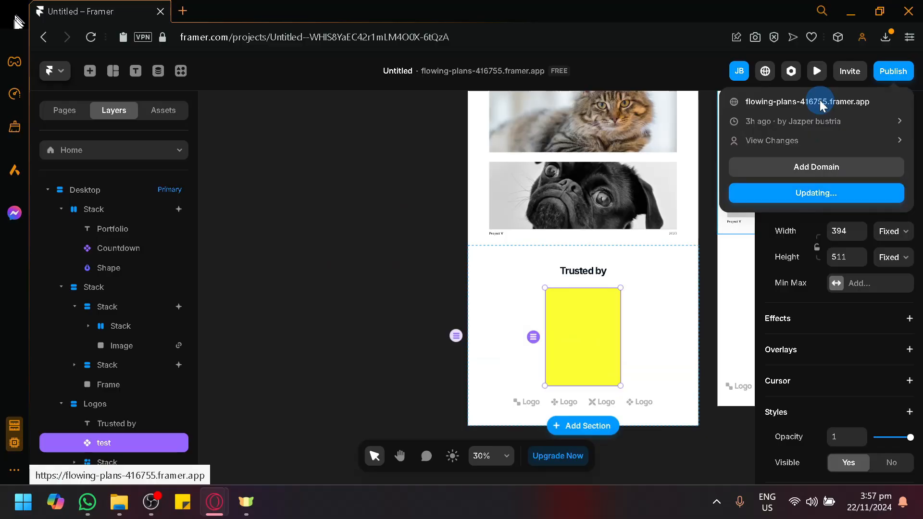
click(820, 103)
click(83, 6)
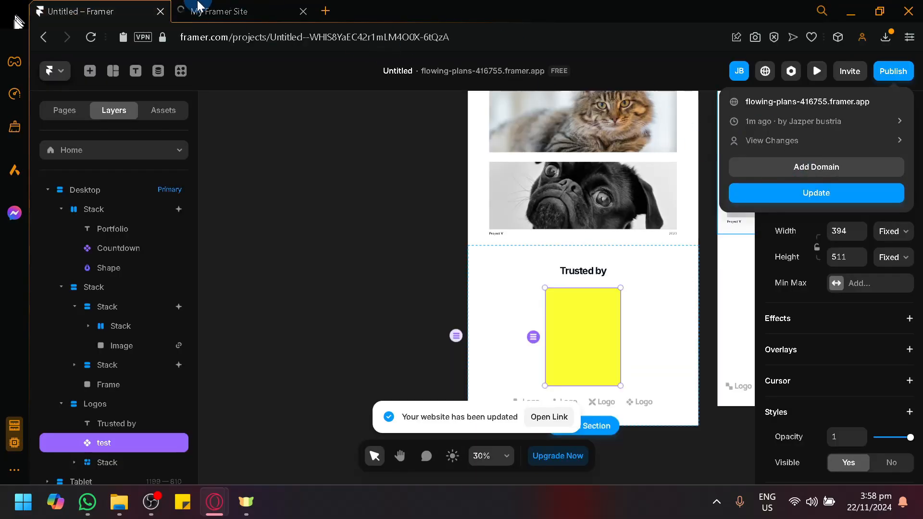
click(198, 4)
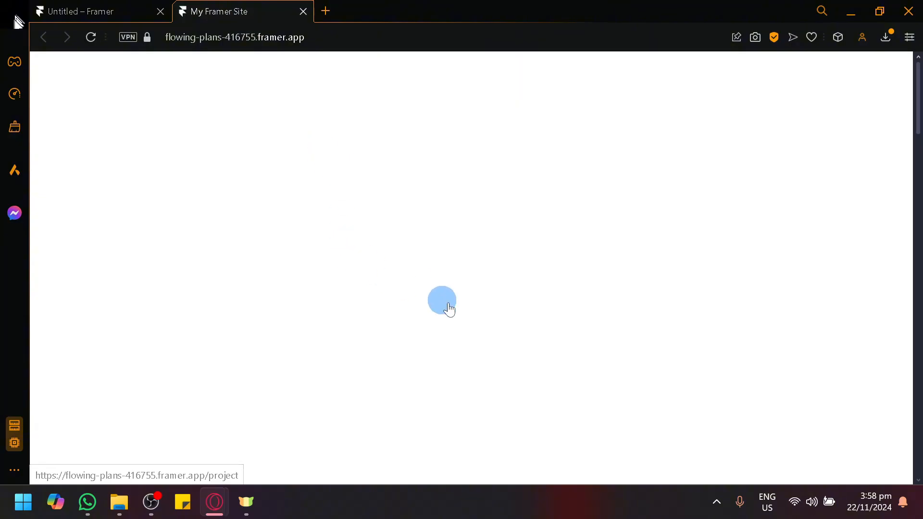
scroll(488, 311, down, 15)
scroll(486, 310, up, 3)
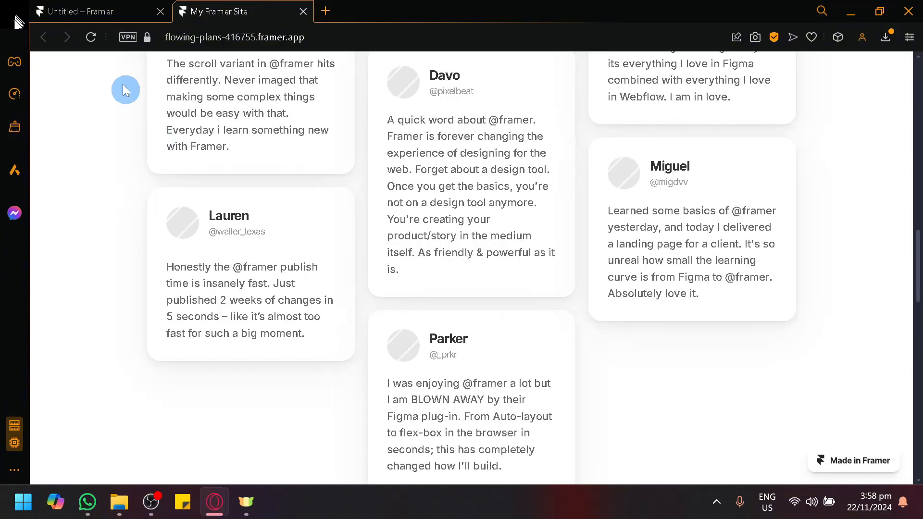
Open the live site afresh from the project and close the outdated copy of the page.
click(83, 11)
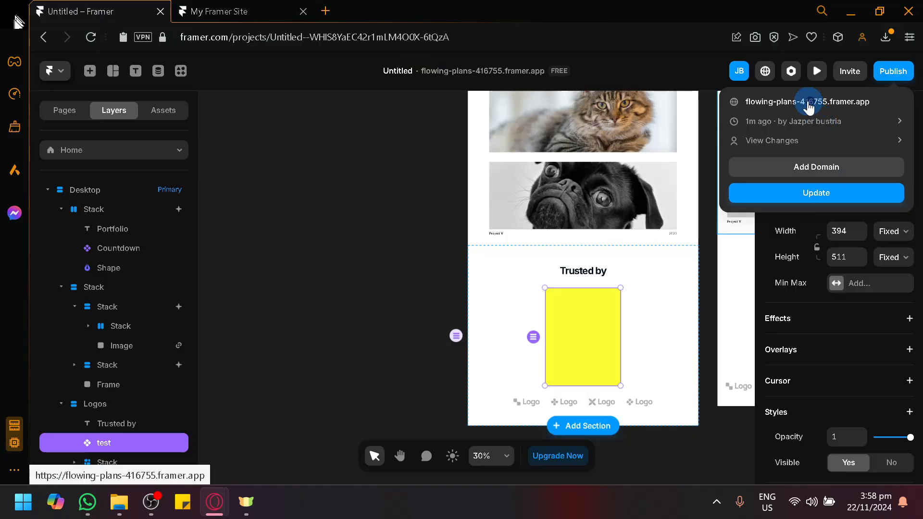
click(793, 102)
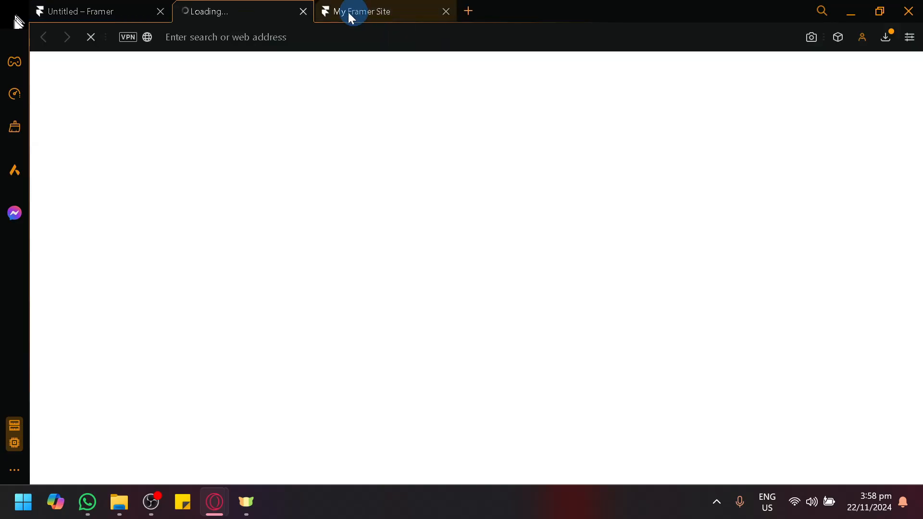
click(445, 12)
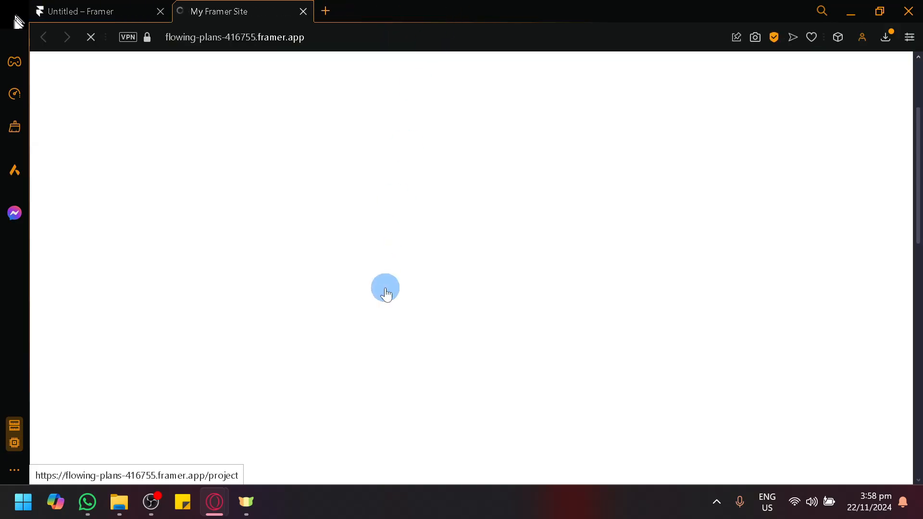
Test the click interaction of the yellow card below the Trusted by heading on the live page.
scroll(386, 293, down, 10)
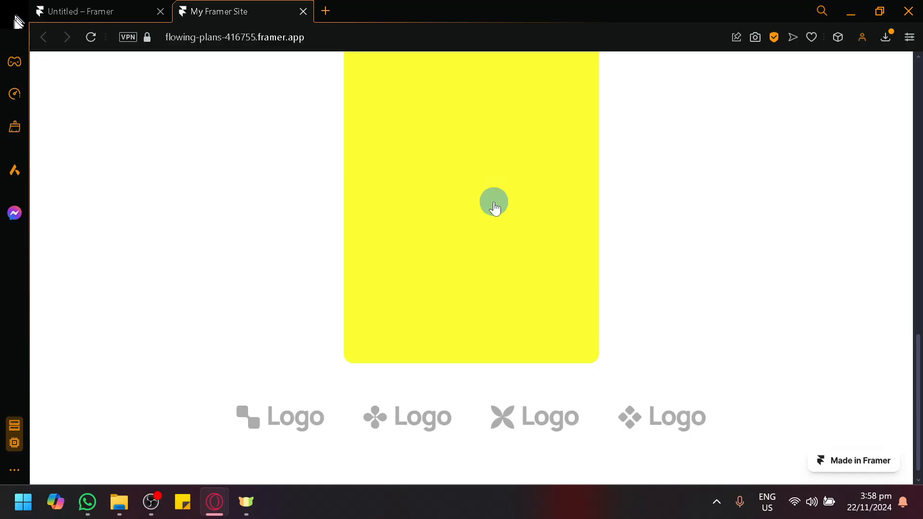
scroll(495, 207, up, 3)
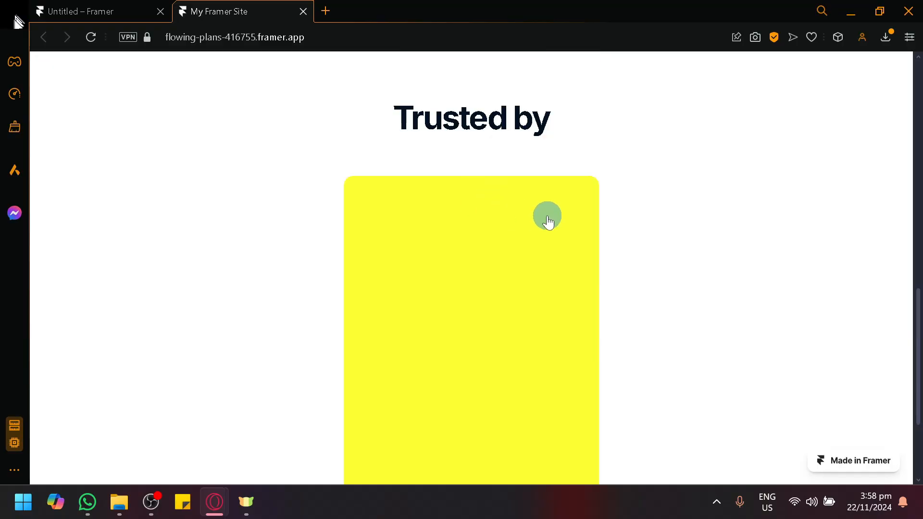
click(544, 237)
scroll(482, 321, down, 3)
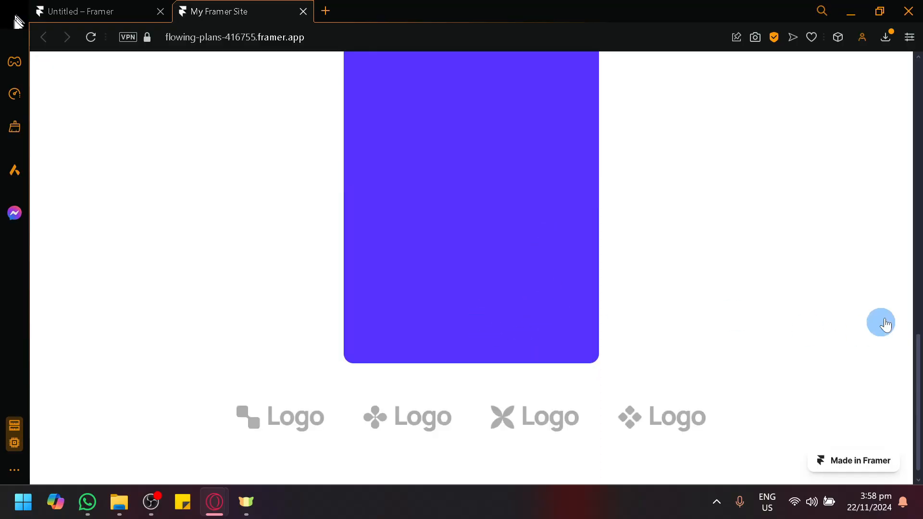
drag(917, 368, 916, 345)
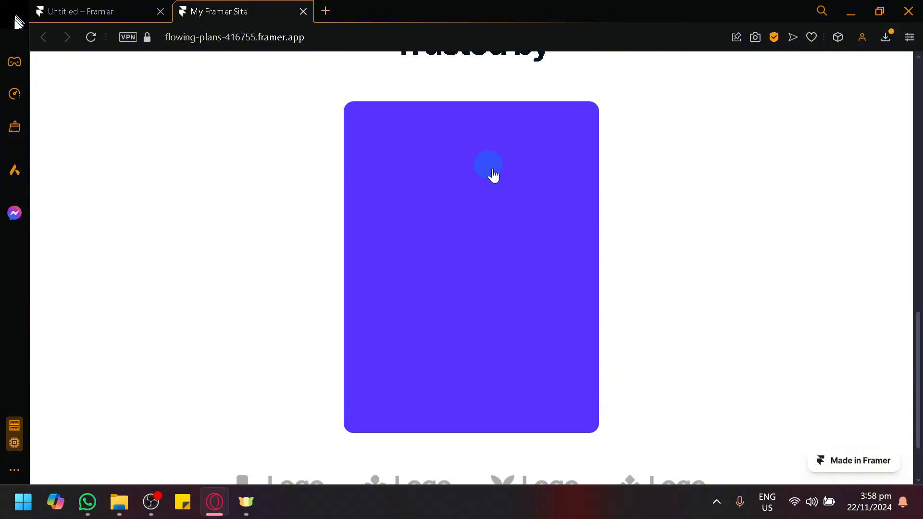
Return to the editor, move the test instance out of the page to X -952, Y 860, and open its component for editing.
click(108, 6)
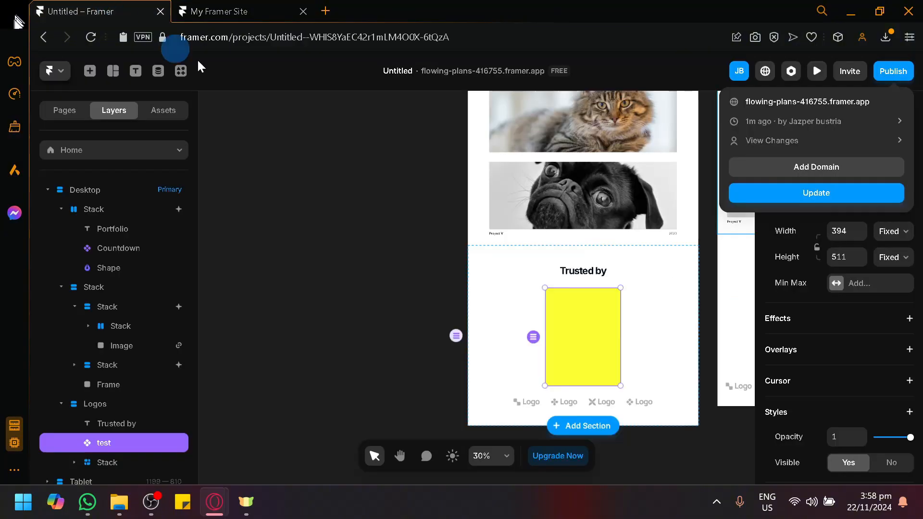
click(571, 319)
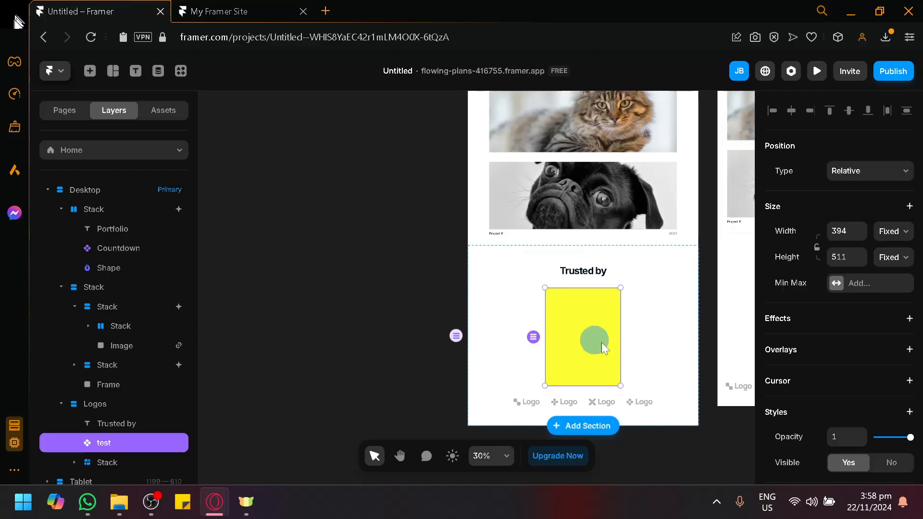
drag(546, 320, 346, 258)
double_click(345, 258)
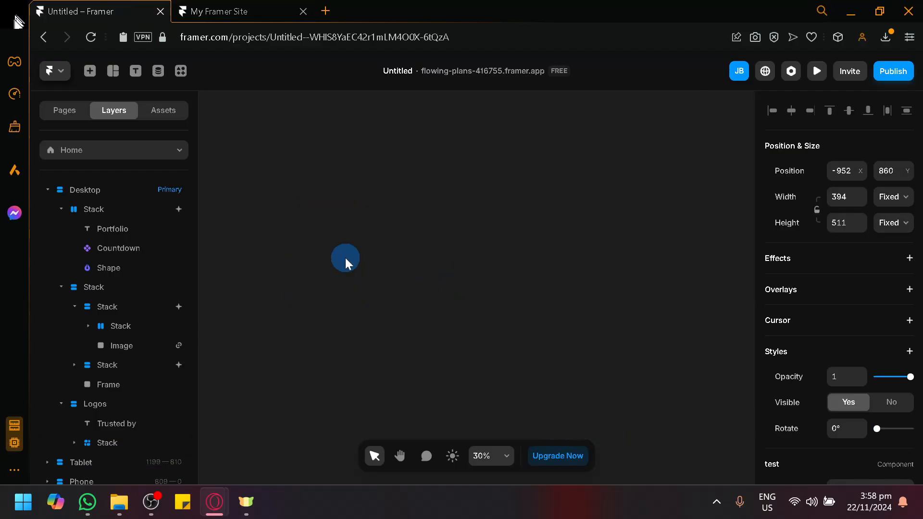
scroll(633, 304, down, 1)
scroll(630, 305, down, 5)
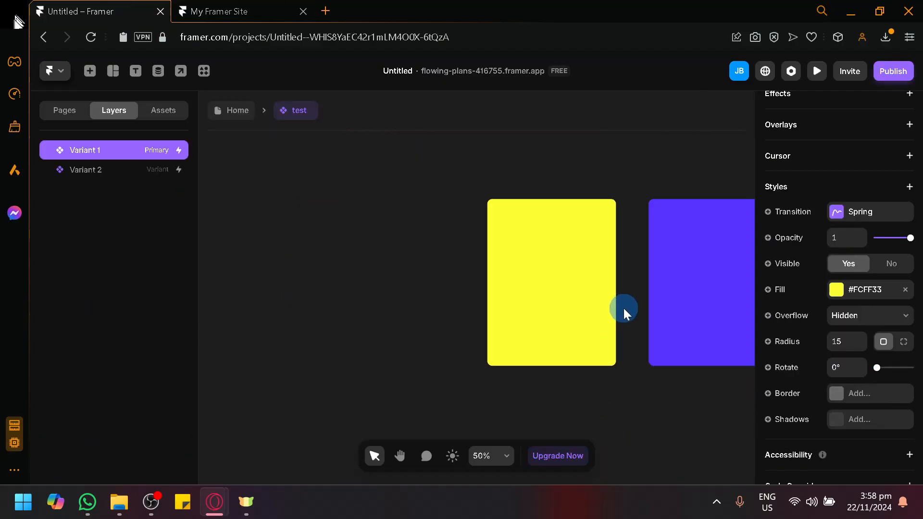
Duplicate Variant 1 of the test component as a third variant beside Variant 2.
key(space)
drag(455, 313, 416, 313)
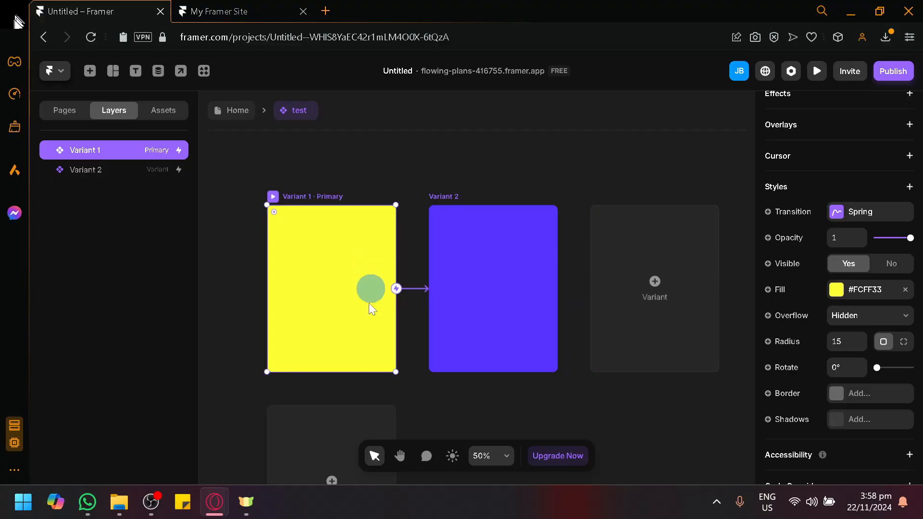
scroll(408, 403, left, 1)
scroll(408, 403, down, 1)
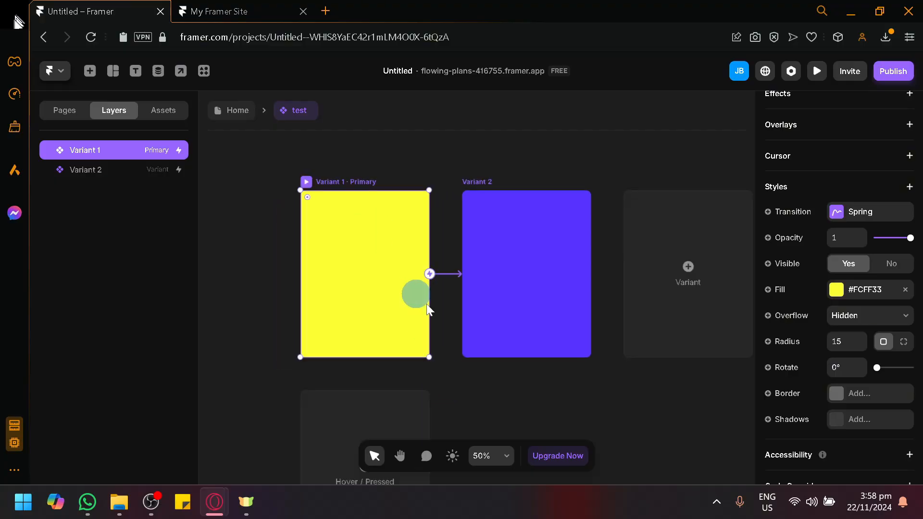
scroll(457, 356, down, 2)
click(373, 391)
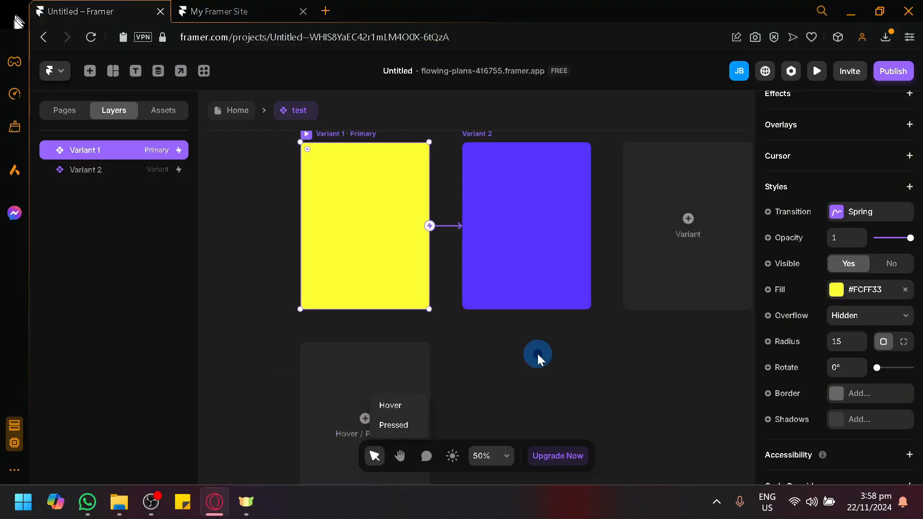
key(ctrl+d)
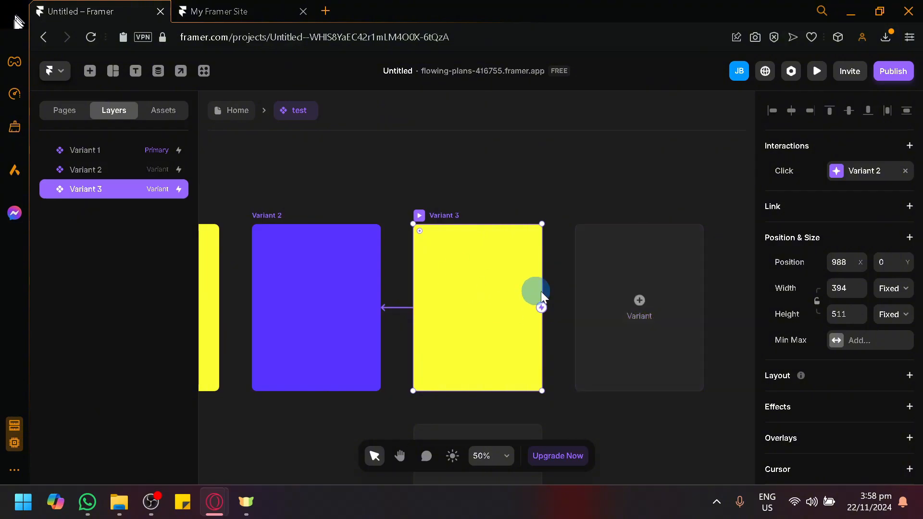
Change the fill of Variant 3 to red #FF3333.
scroll(846, 327, down, 5)
click(838, 315)
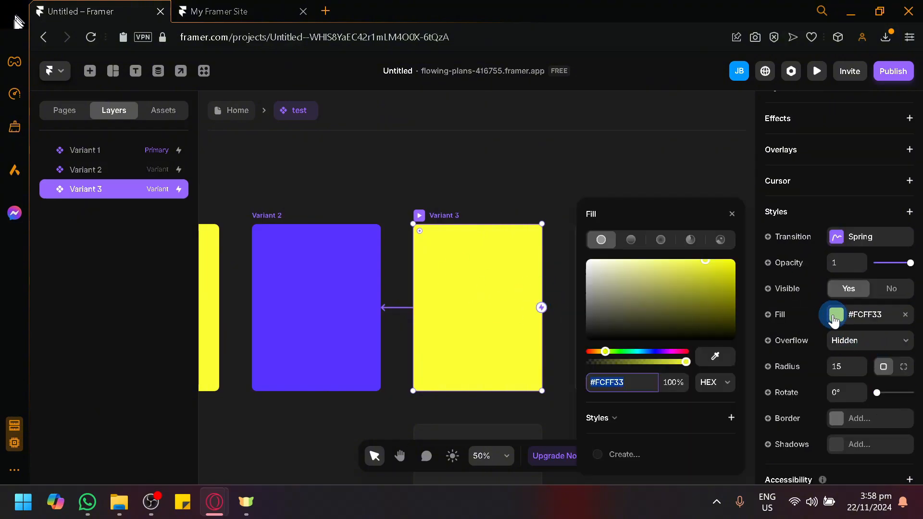
drag(680, 351, 688, 352)
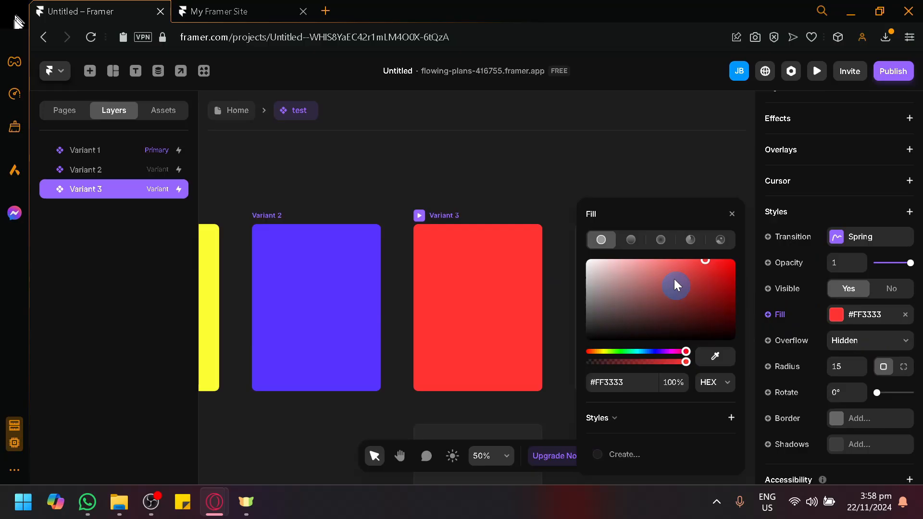
click(459, 169)
Add the text "Red" in the upper part of Variant 1, at about 125 from its top edge and 178 from its left edge.
key(space)
drag(353, 167, 472, 146)
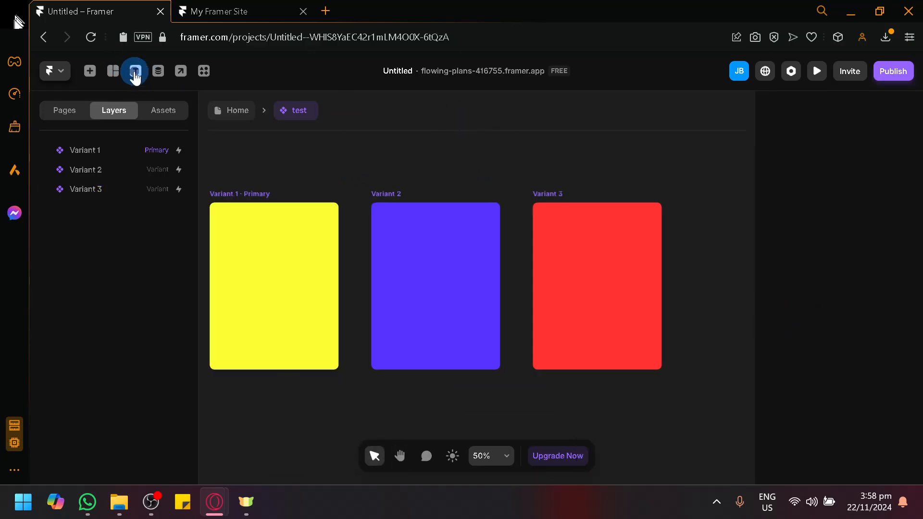
click(135, 71)
click(266, 243)
text(Red)
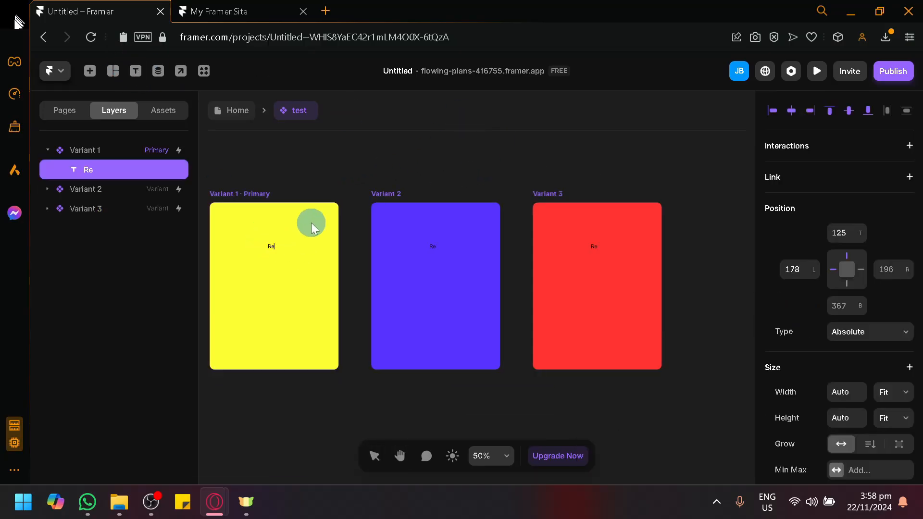
click(304, 177)
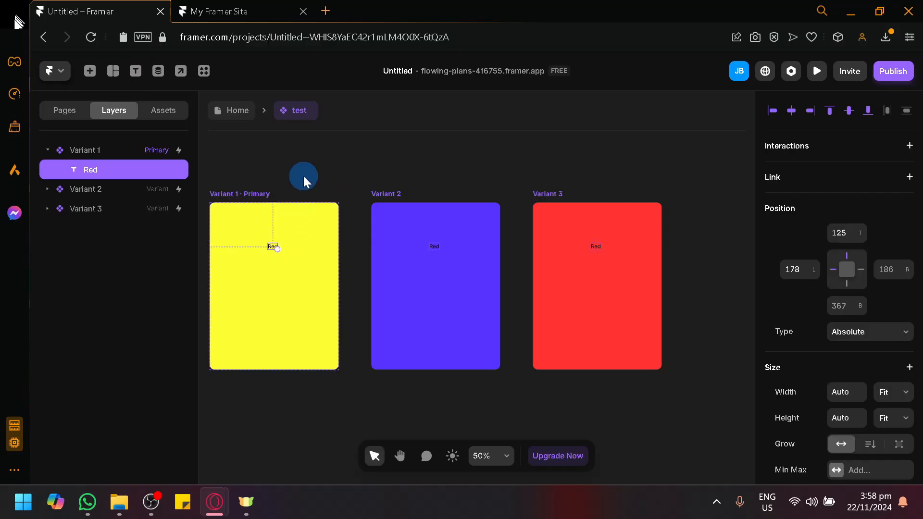
Add the text "Blue" near the middle of Variant 1, directly below the Red text.
drag(304, 176, 399, 174)
drag(369, 247, 368, 280)
text(Blue)
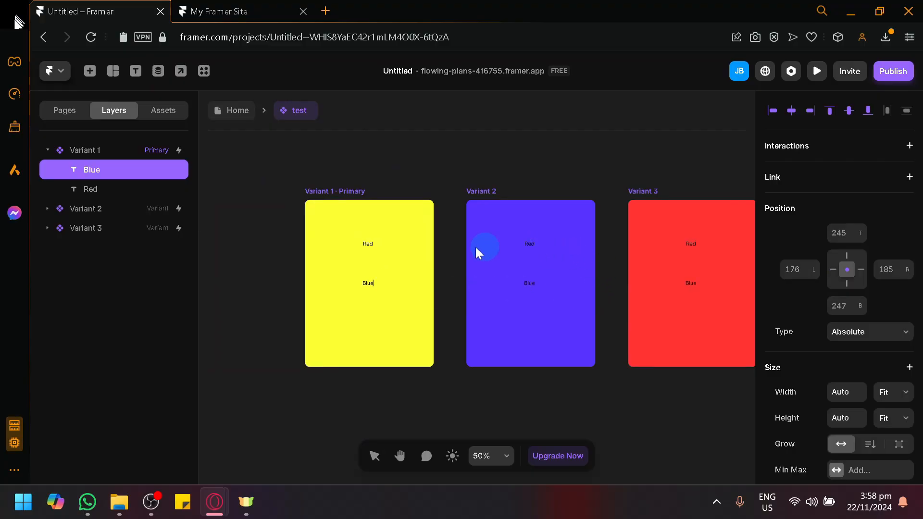
click(365, 294)
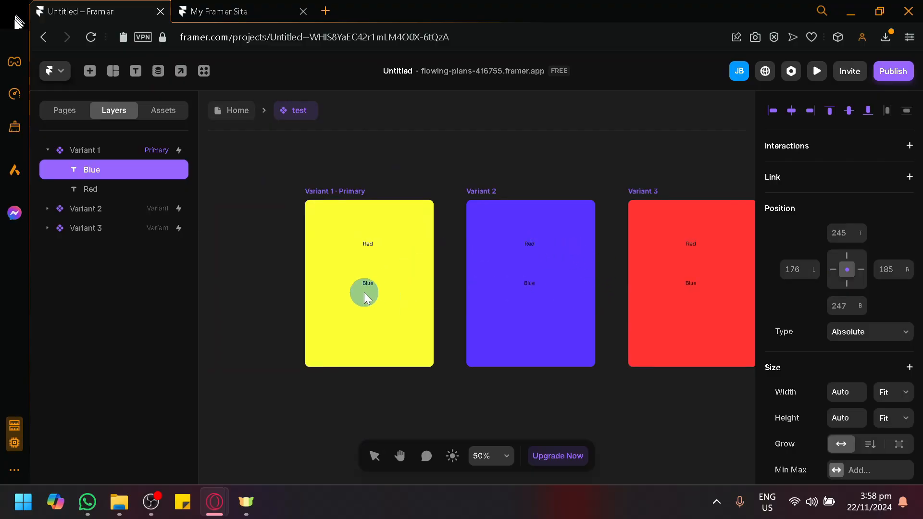
Add a Formatted Text variable to the test component and close its variables.
scroll(832, 288, down, 5)
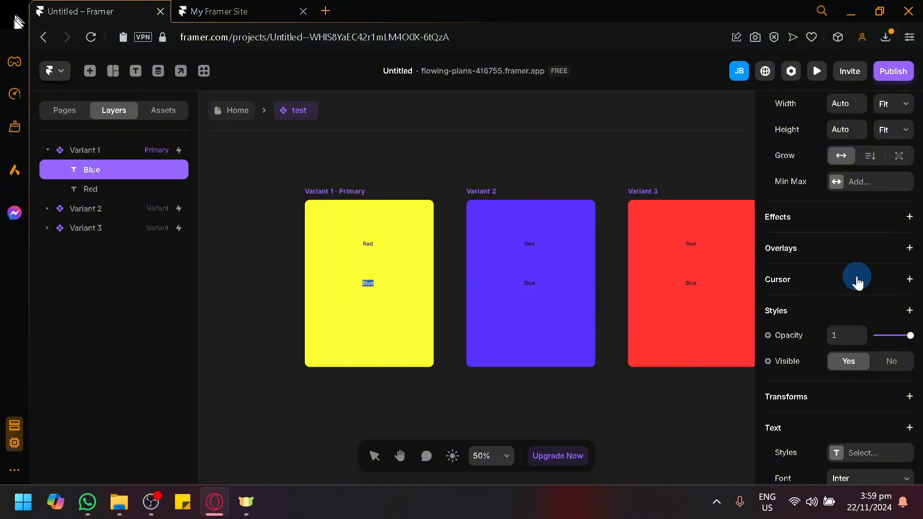
scroll(844, 291, down, 5)
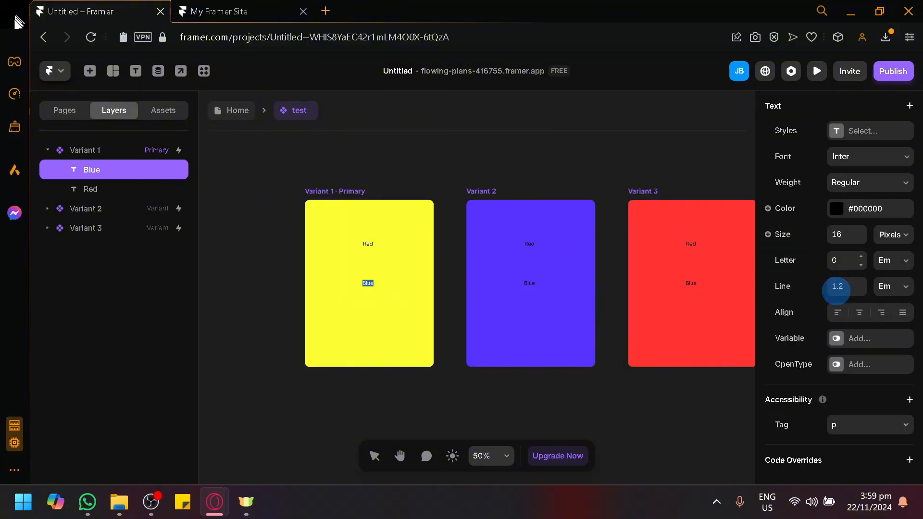
scroll(836, 291, up, 10)
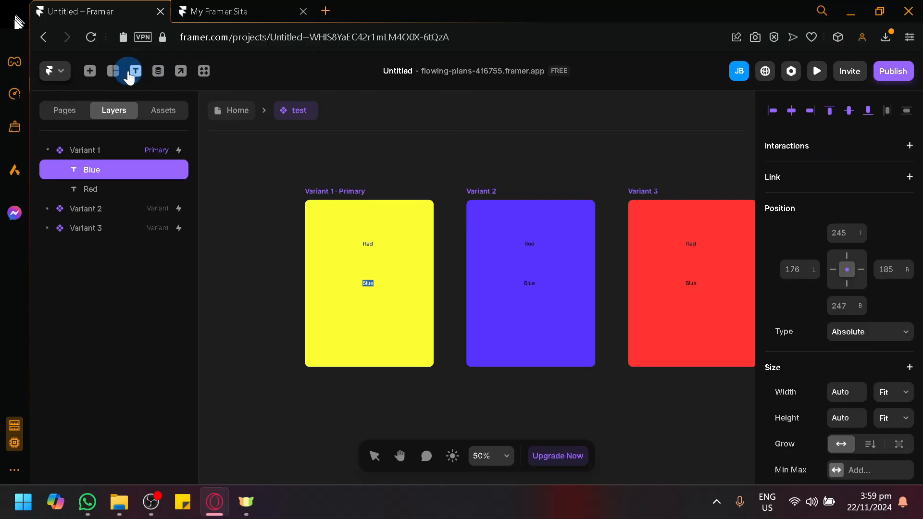
click(179, 75)
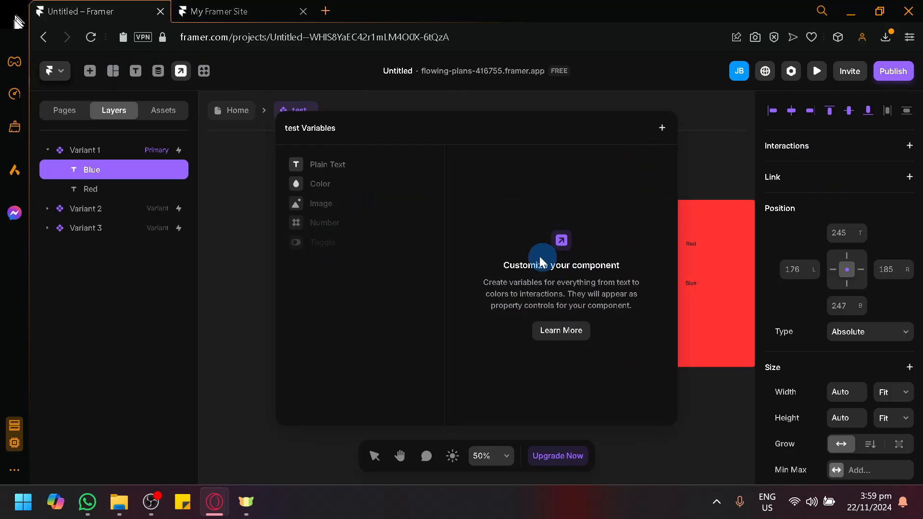
click(654, 134)
click(661, 130)
click(662, 127)
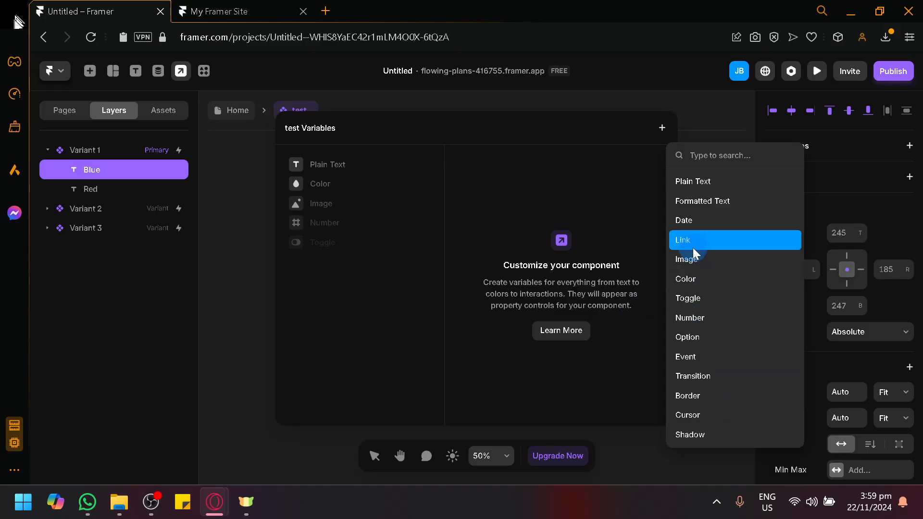
click(699, 211)
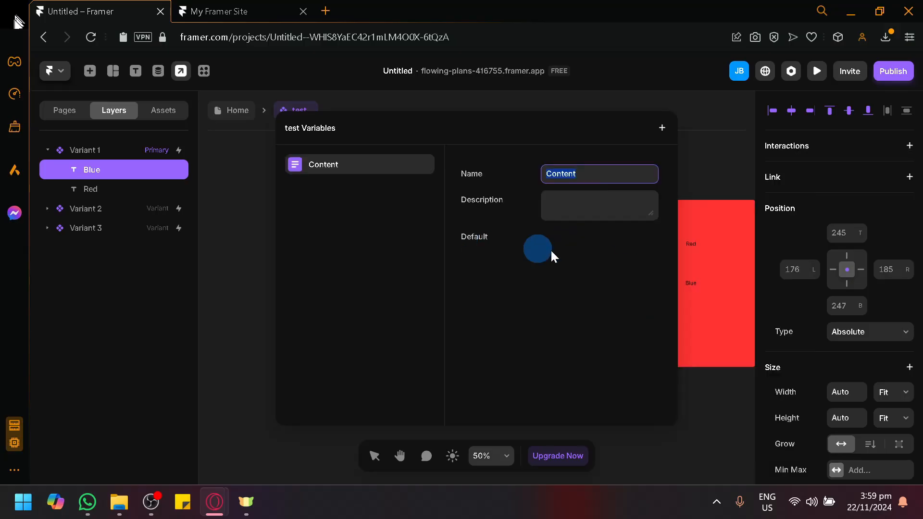
click(697, 143)
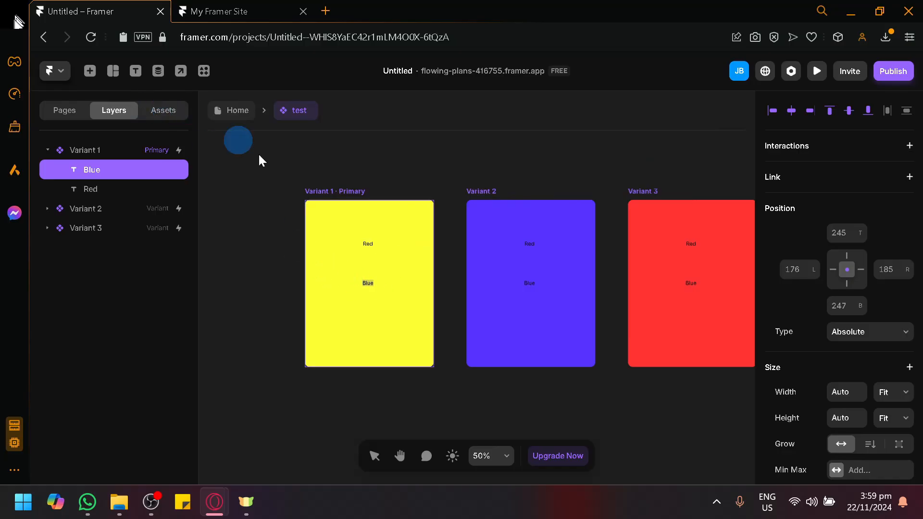
Add a click transition to the Red text in Variant 1 that switches the component to Variant 3.
click(368, 244)
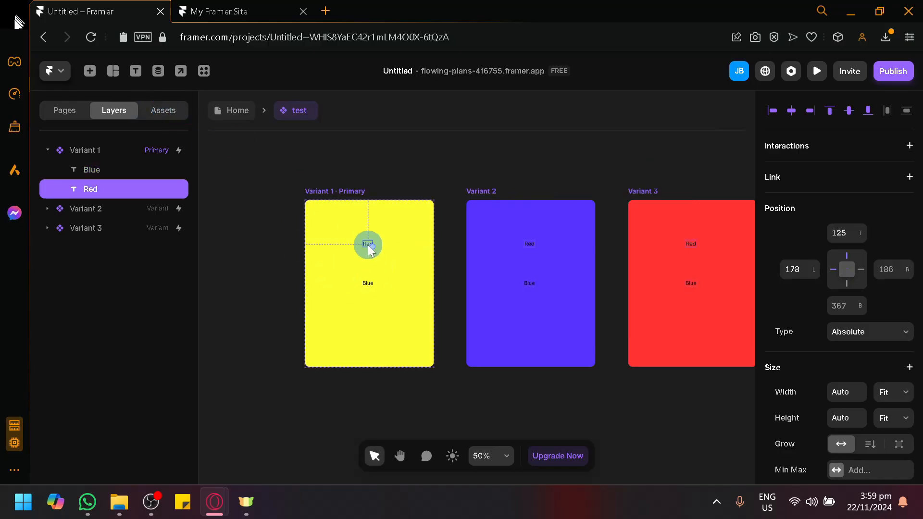
click(909, 145)
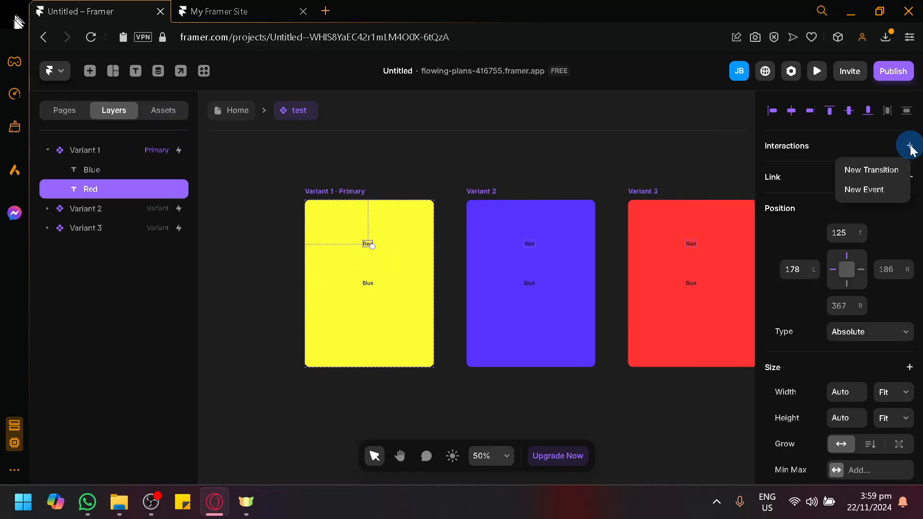
click(883, 177)
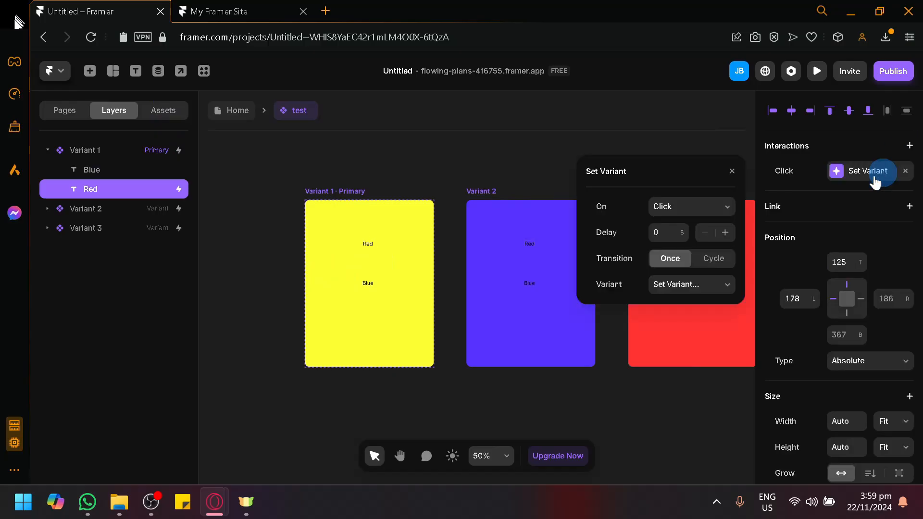
click(705, 208)
click(707, 208)
click(699, 285)
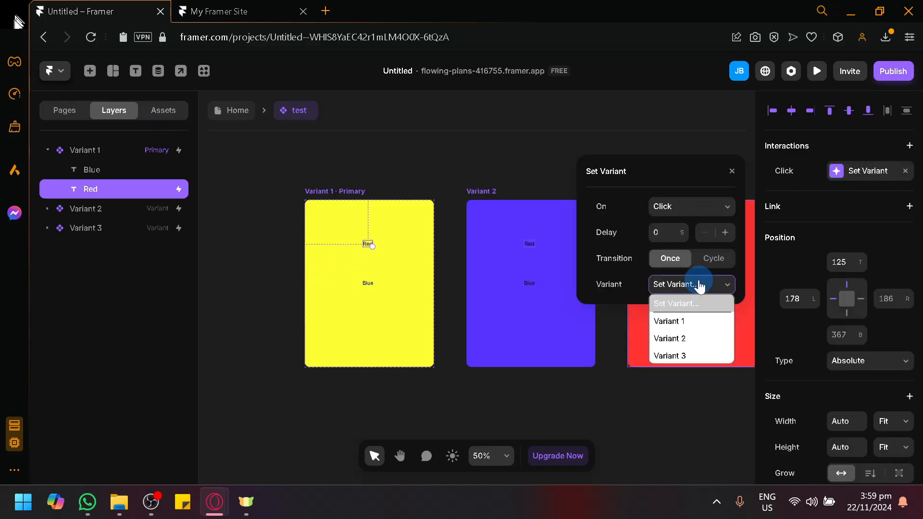
click(683, 338)
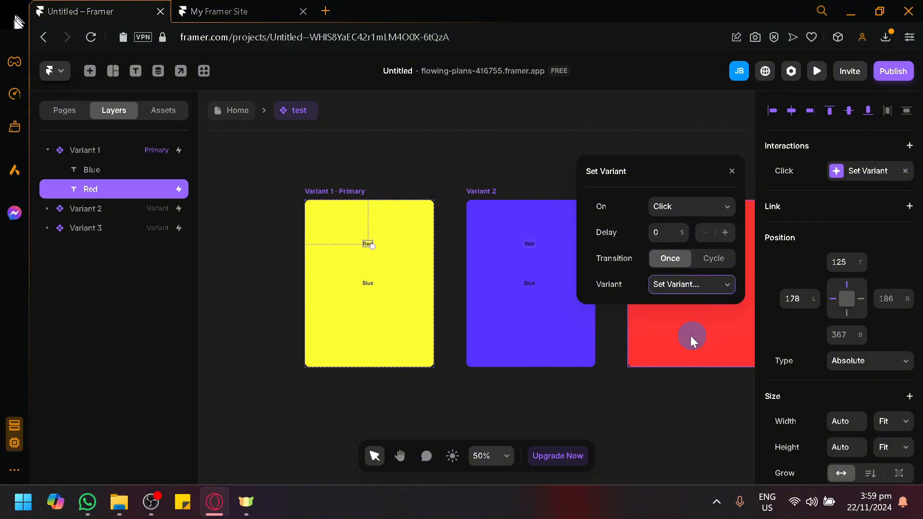
click(685, 287)
click(682, 306)
click(682, 289)
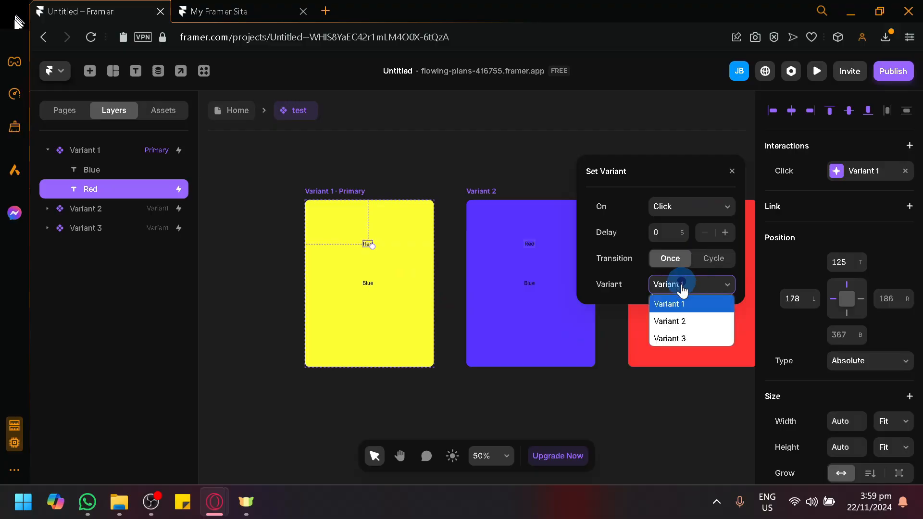
click(681, 337)
Add a click transition to the Blue text in Variant 1 that switches the component to Variant 2.
click(374, 282)
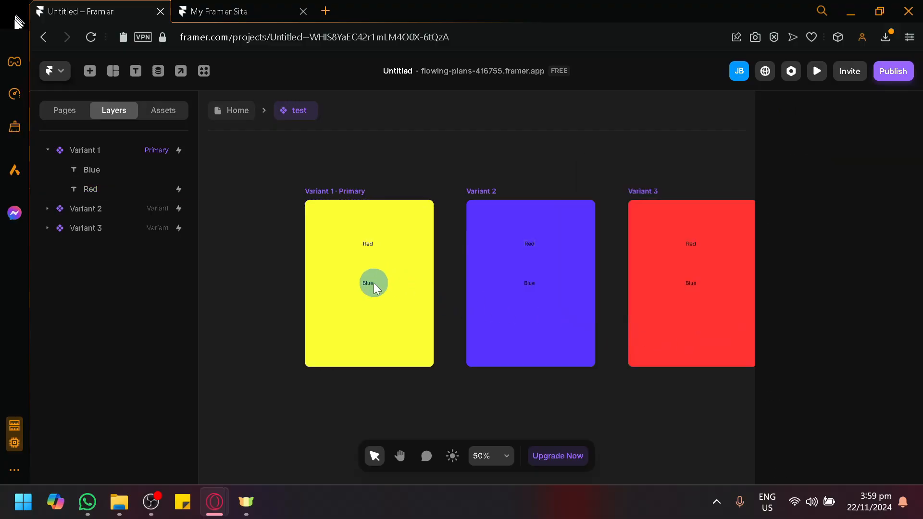
click(369, 283)
click(909, 145)
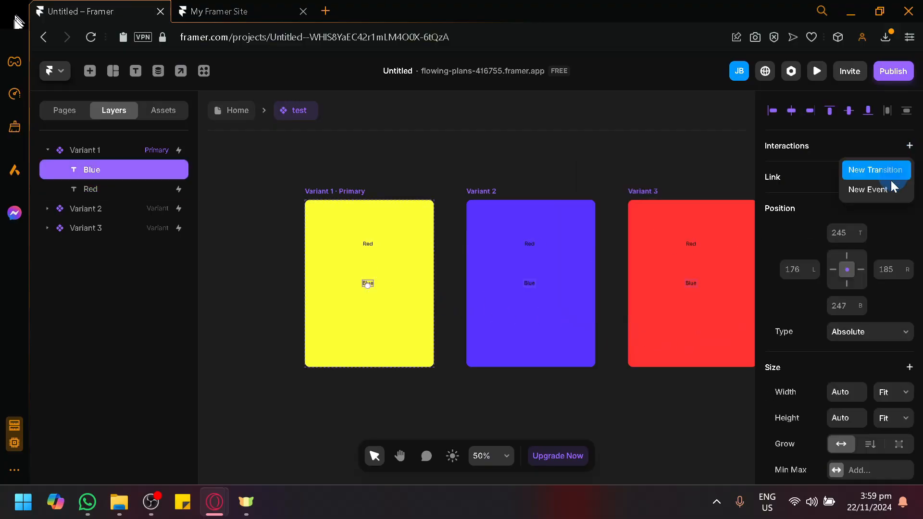
click(887, 181)
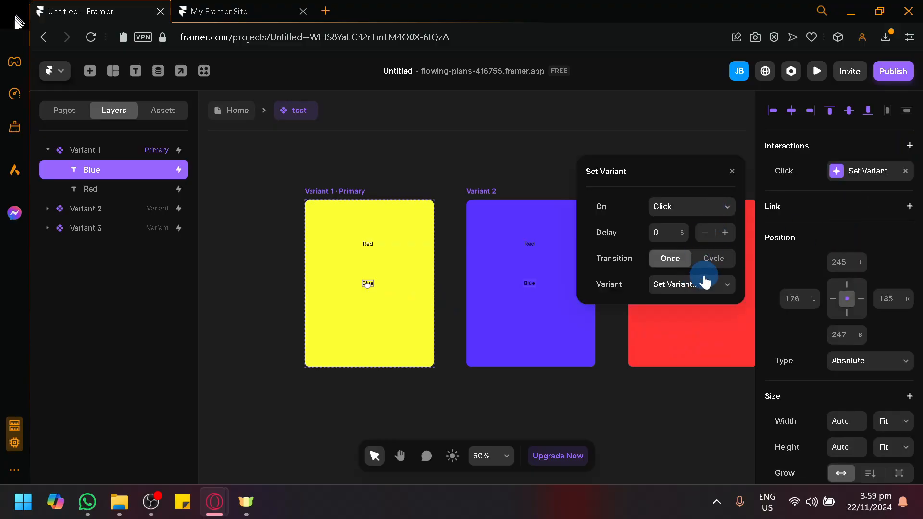
click(708, 284)
click(698, 338)
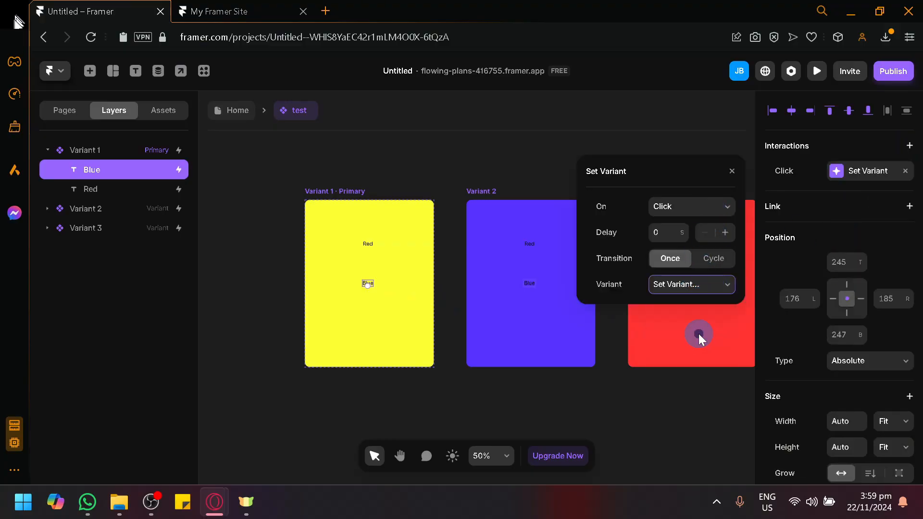
click(645, 417)
Return to the Home page, place the test component above the Trusted by heading and publish the update.
click(230, 111)
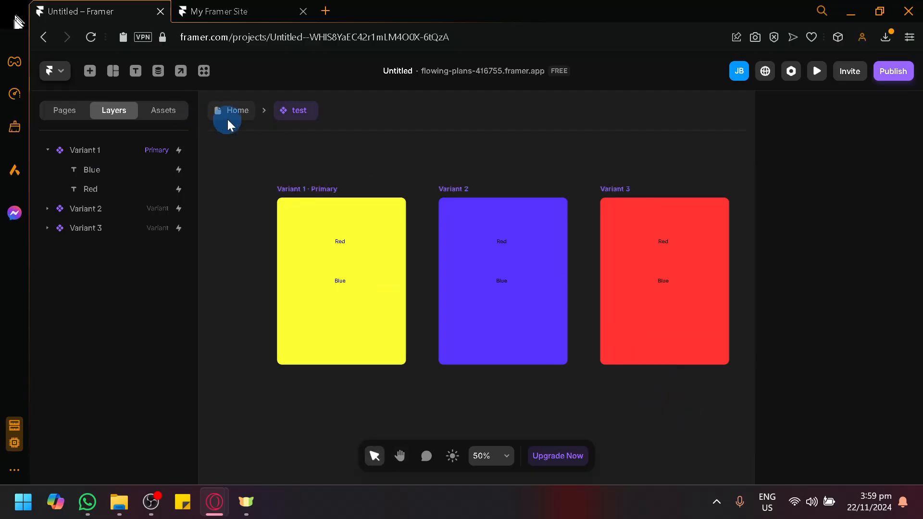
drag(345, 278, 594, 241)
click(902, 73)
click(856, 196)
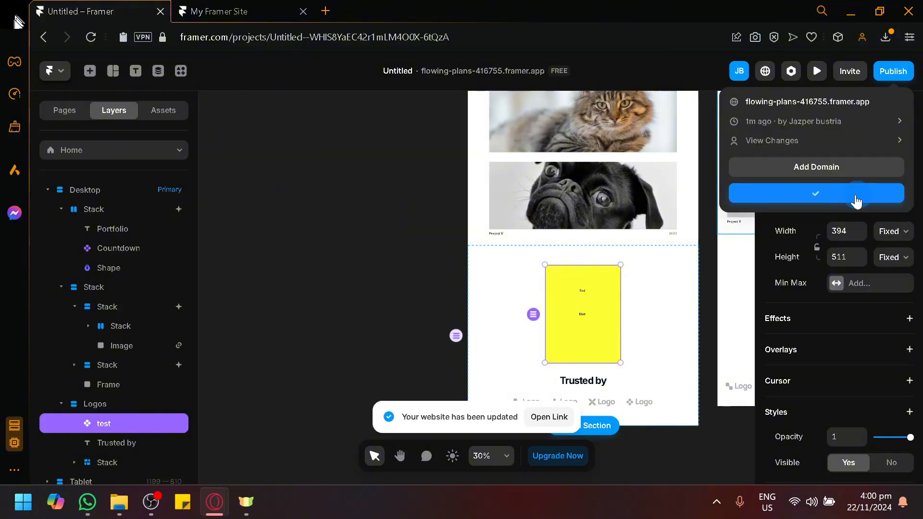
Reload the published site and test the Red text in the component.
click(230, 12)
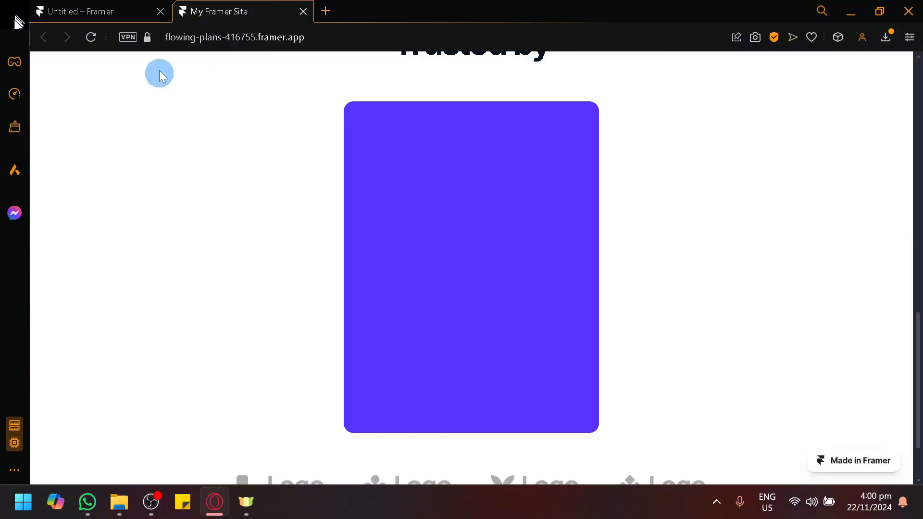
click(92, 37)
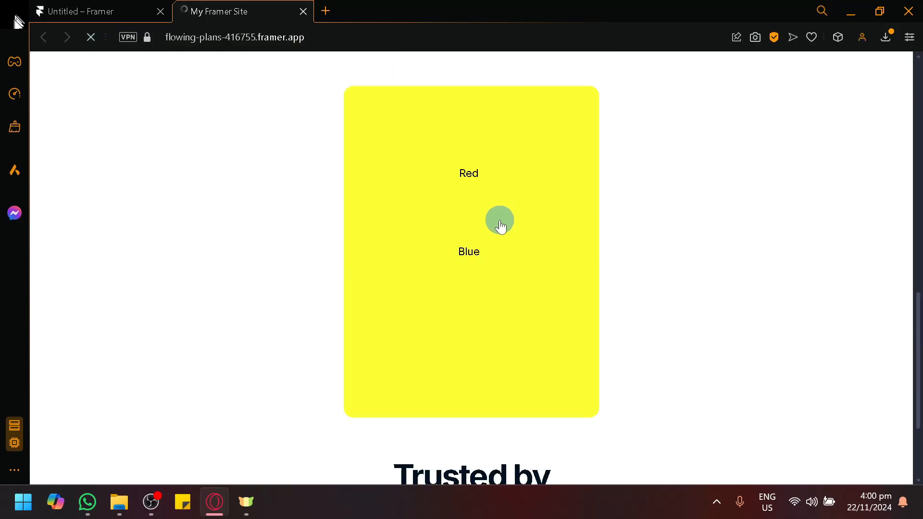
click(470, 178)
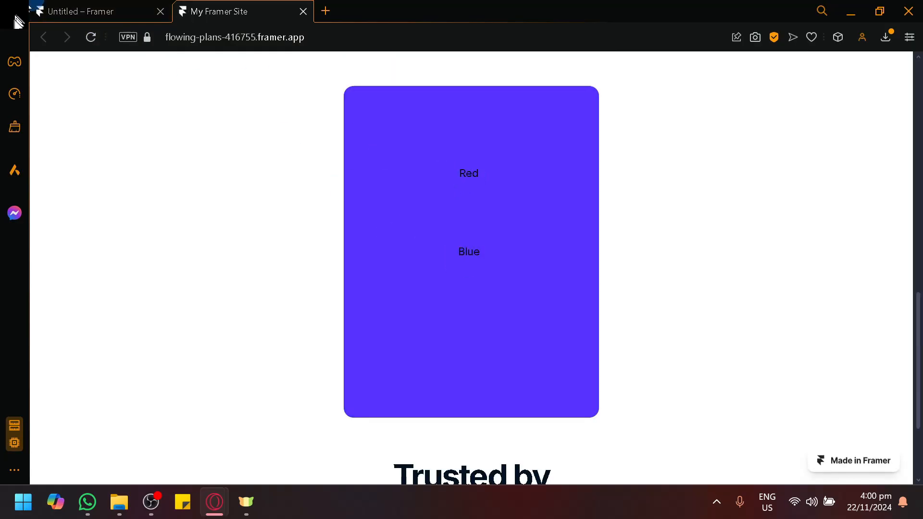
Back in the Framer editor, move the test component off the Desktop page onto empty canvas and open it for editing.
click(55, 5)
click(597, 325)
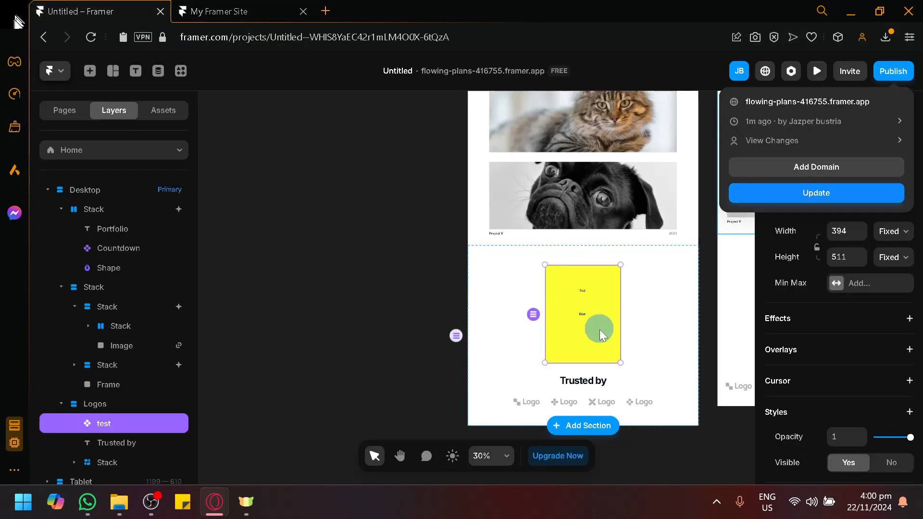
drag(598, 346, 374, 311)
double_click(361, 294)
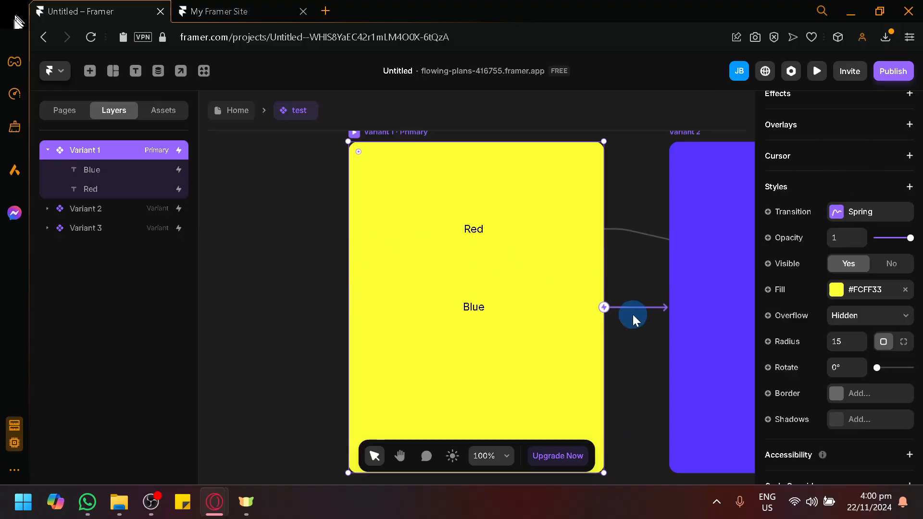
Try to detach the click connection from Variant 1 to Variant 2, and reopen the test component for editing.
drag(605, 310, 630, 331)
click(651, 309)
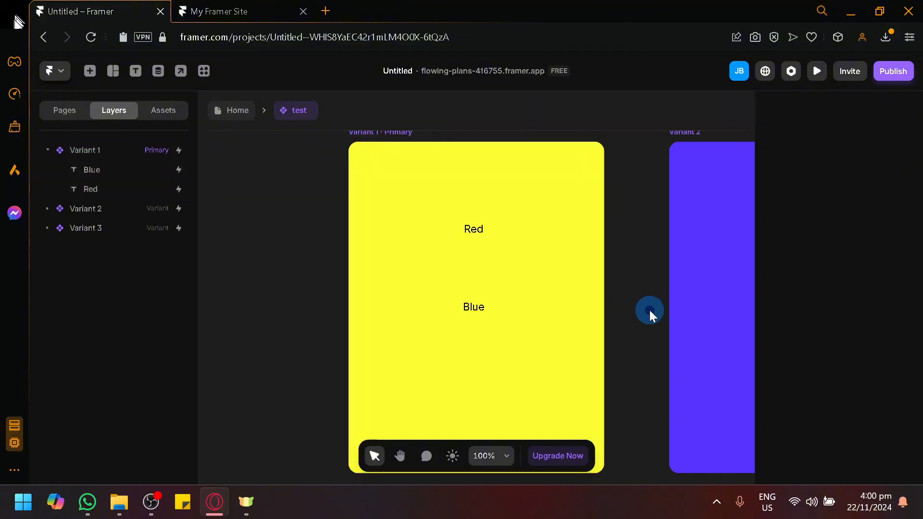
double_click(570, 319)
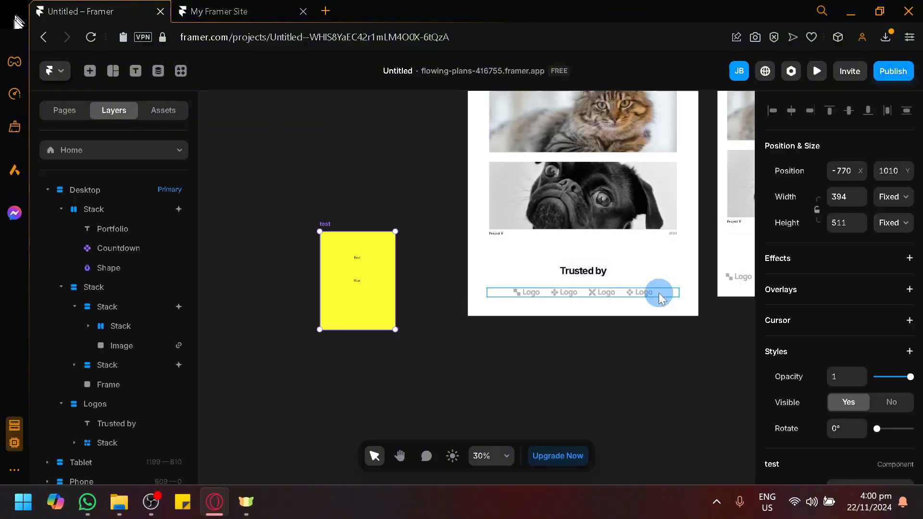
double_click(344, 288)
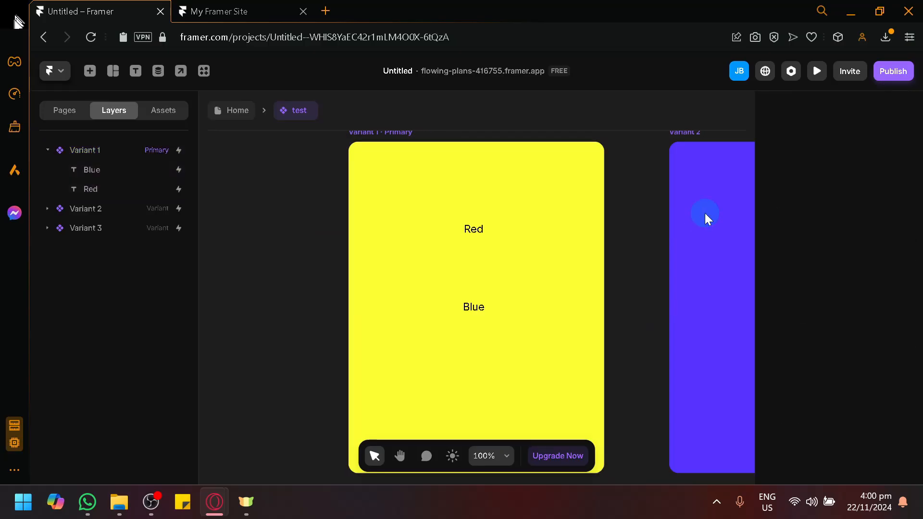
Inspect the text layers and click connections of Variants 1, 2 and 3 in the test component.
click(116, 158)
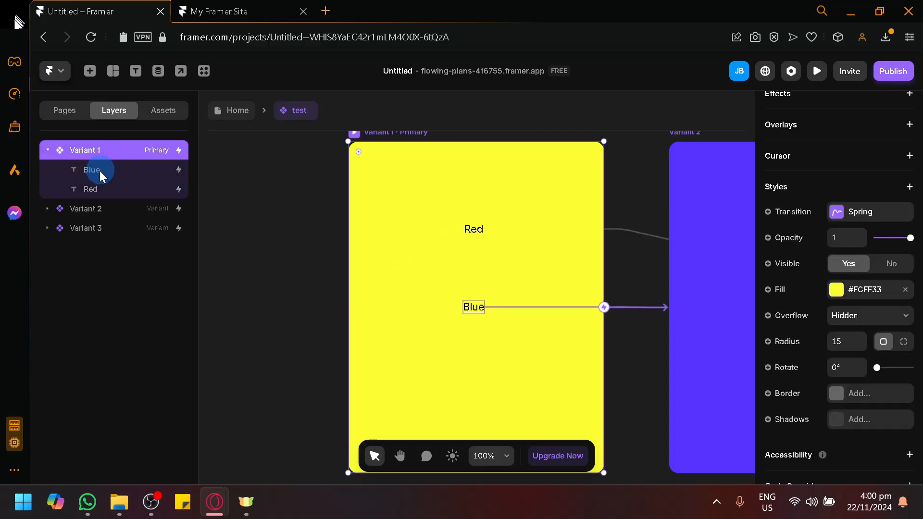
click(98, 207)
click(123, 266)
scroll(277, 262, down, 3)
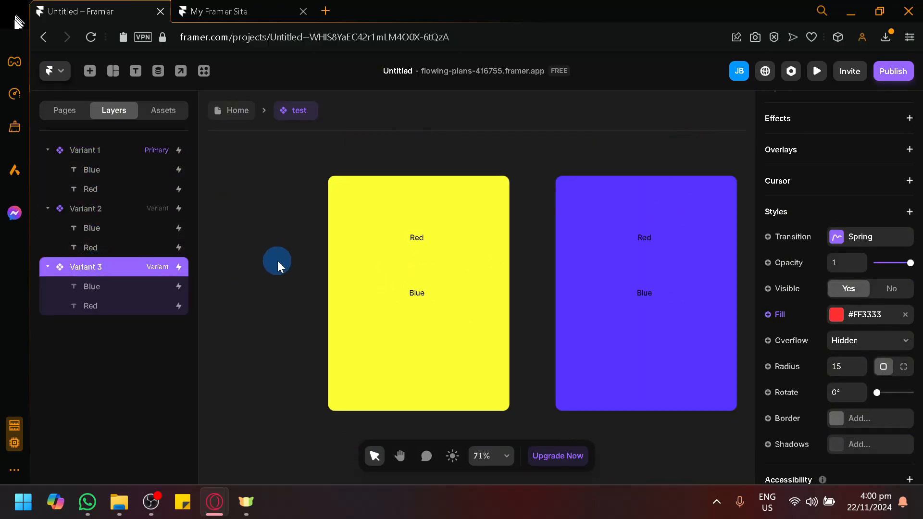
key(space)
drag(547, 260, 460, 266)
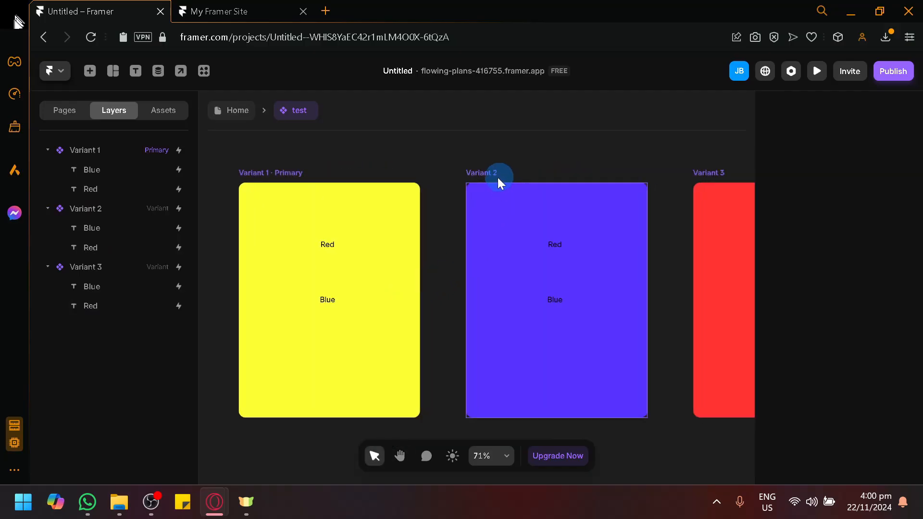
click(482, 176)
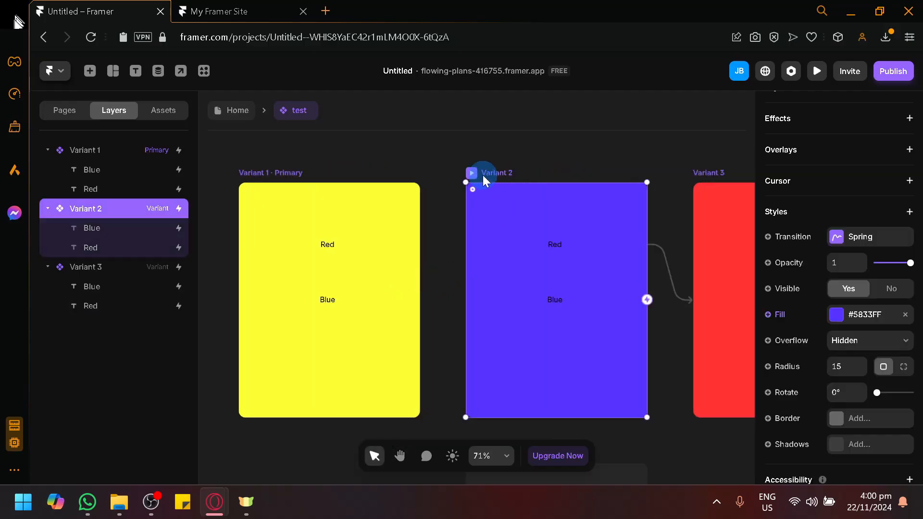
click(302, 174)
Try to reroute the click connector on Variant 1's edge to the Blue text.
click(420, 309)
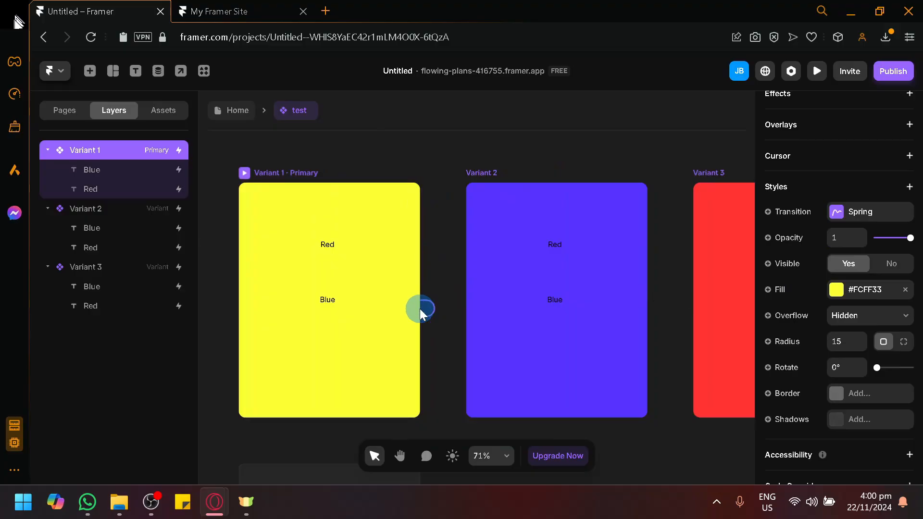
scroll(428, 331, down, 2)
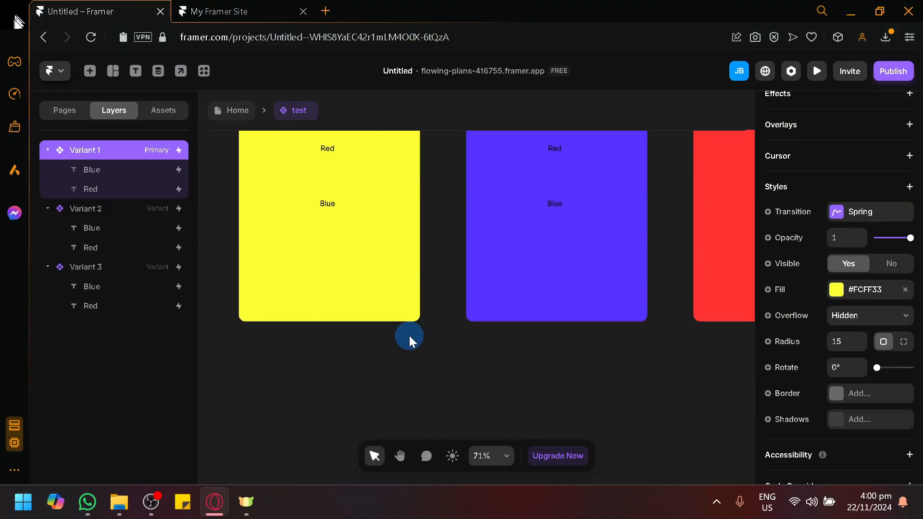
click(582, 399)
scroll(581, 400, up, 1)
click(381, 217)
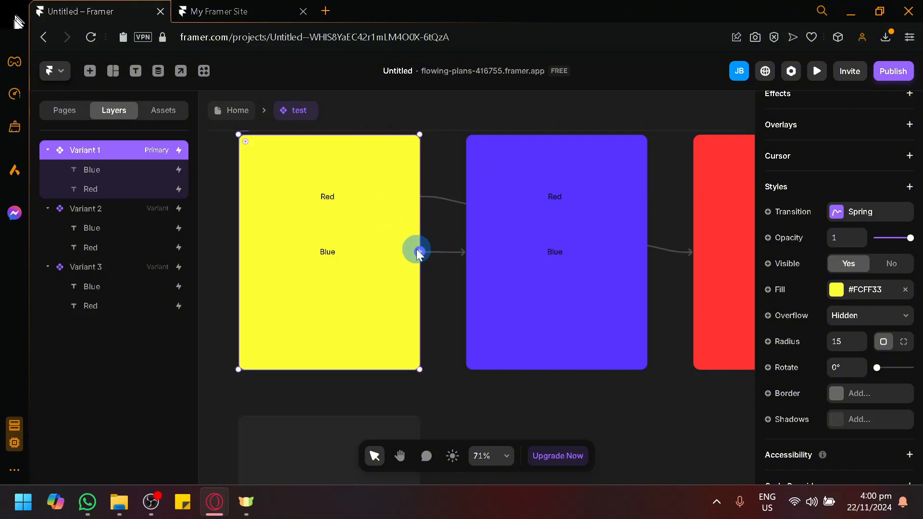
drag(418, 252, 330, 256)
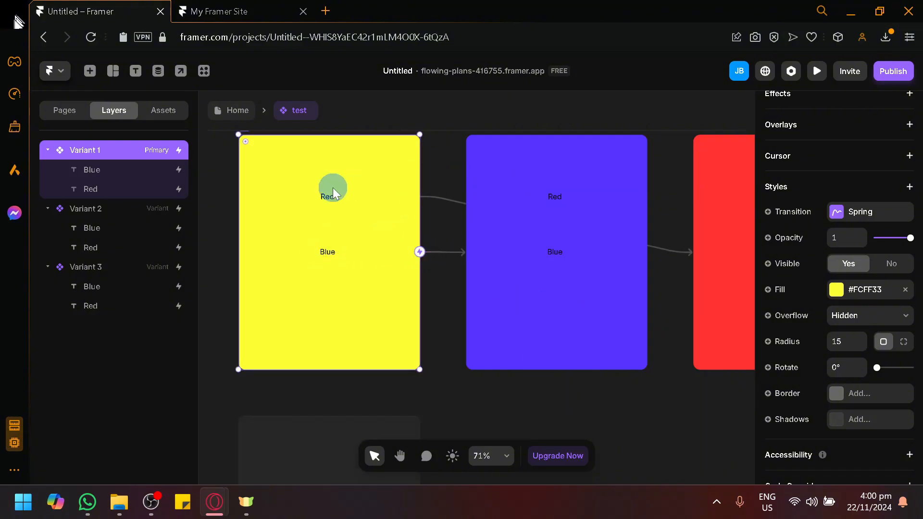
click(425, 290)
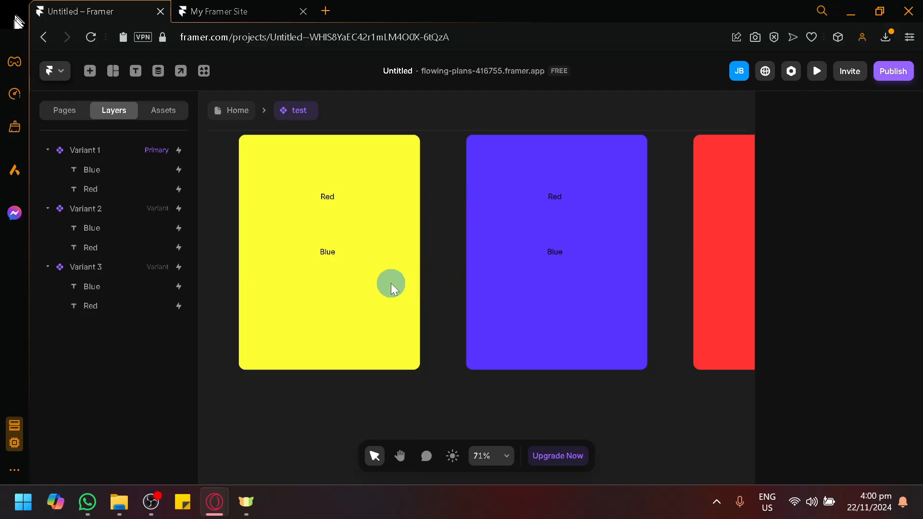
Publish the component changes, place the test component back above the Trusted by heading on Home, and publish again.
click(893, 71)
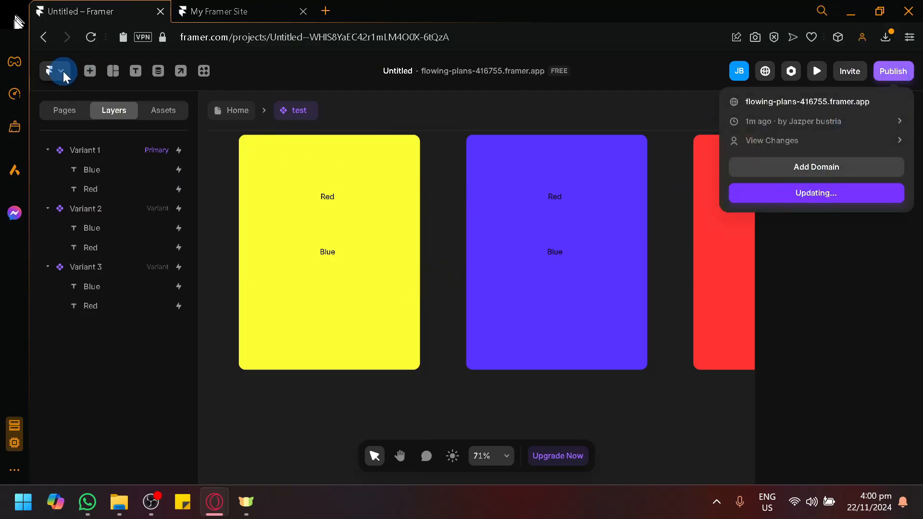
click(236, 114)
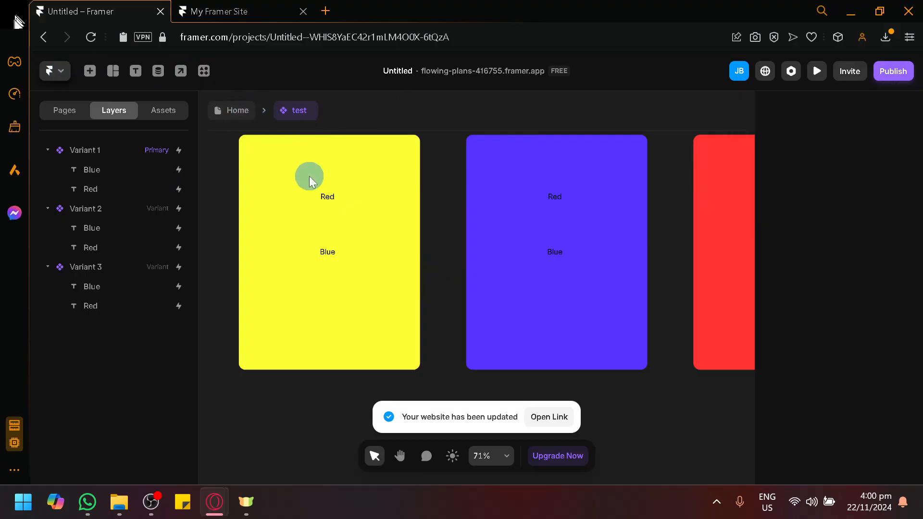
drag(370, 278, 581, 262)
click(893, 71)
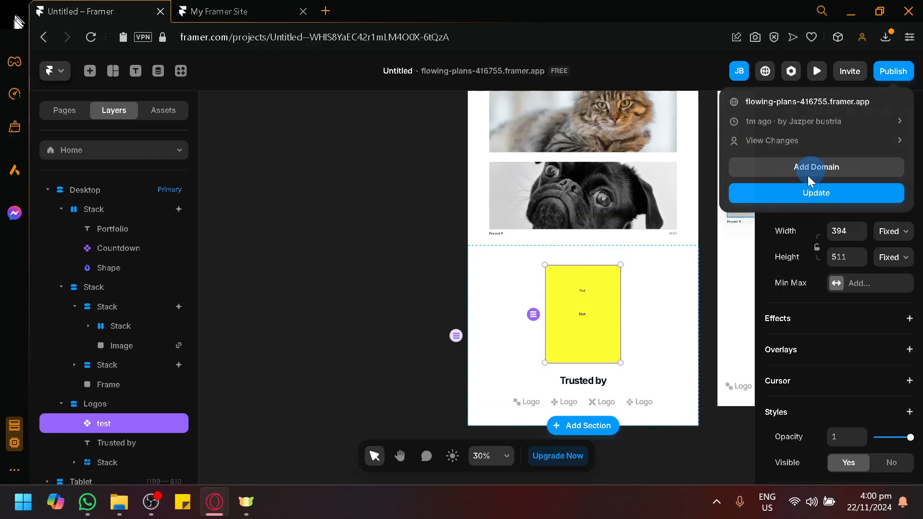
click(804, 193)
Reload the published site and test both the Red and Blue texts in the component.
click(219, 11)
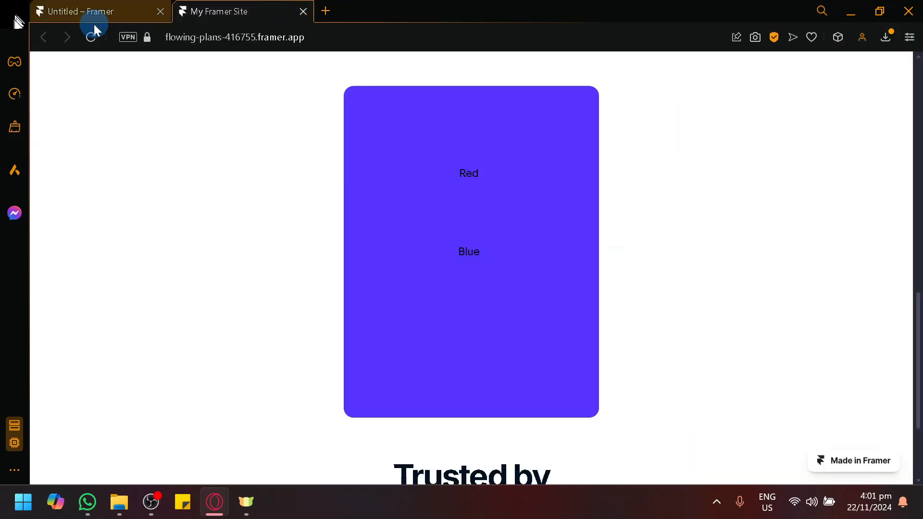
click(90, 38)
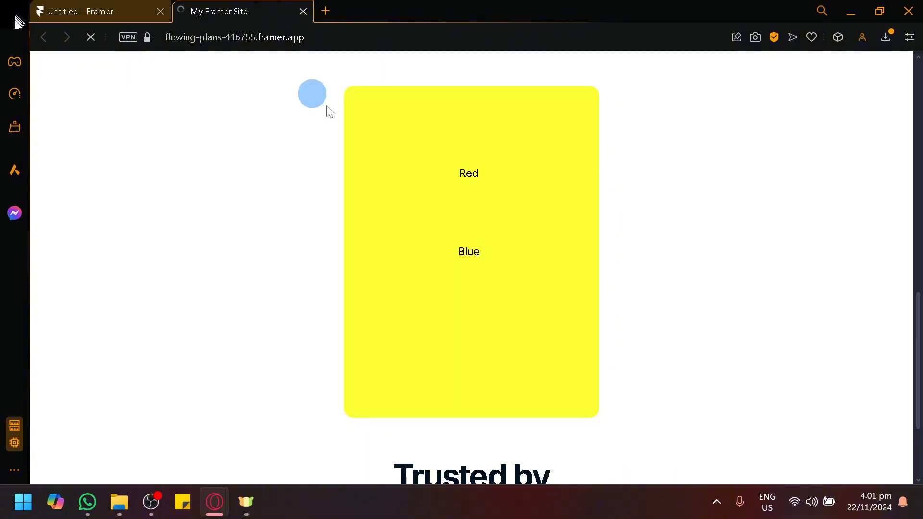
click(479, 168)
click(478, 174)
click(473, 250)
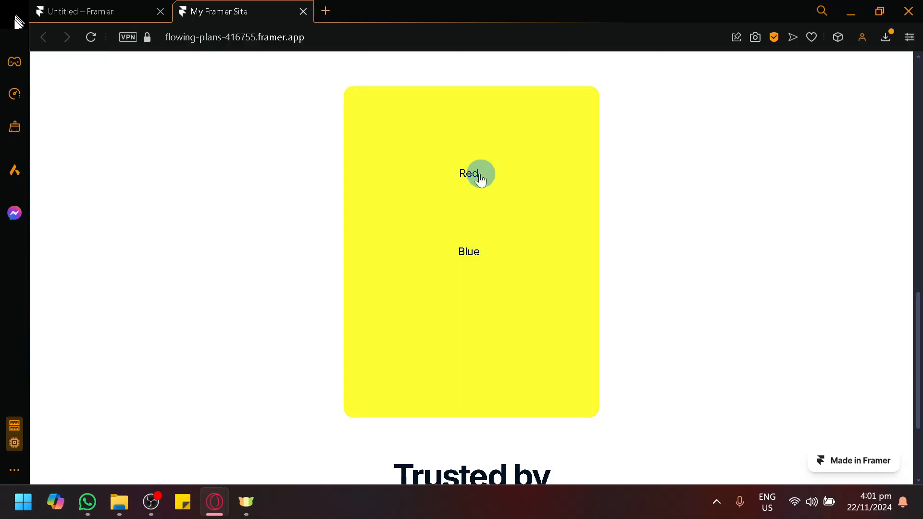
Retest the Red and Blue texts of the yellow component on the published page.
double_click(475, 176)
click(483, 177)
double_click(485, 178)
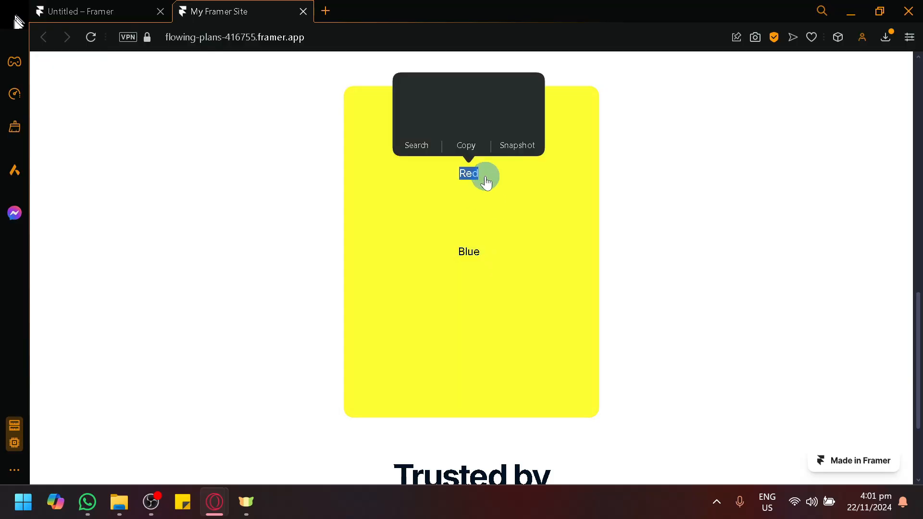
click(470, 182)
double_click(470, 180)
click(471, 256)
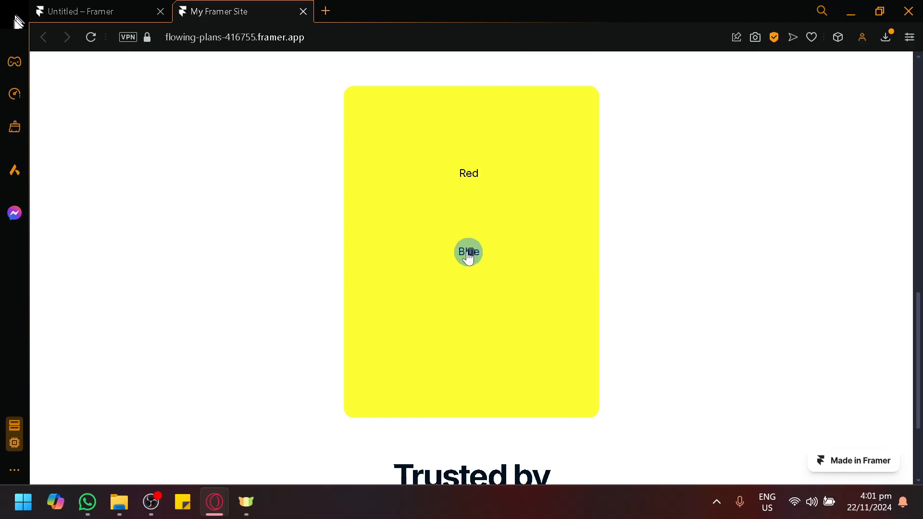
double_click(472, 174)
click(474, 181)
double_click(472, 177)
click(473, 176)
click(470, 174)
Return to the Framer project and turn the Home page's Project X stack with the cat image into a component named "t".
click(119, 6)
click(263, 203)
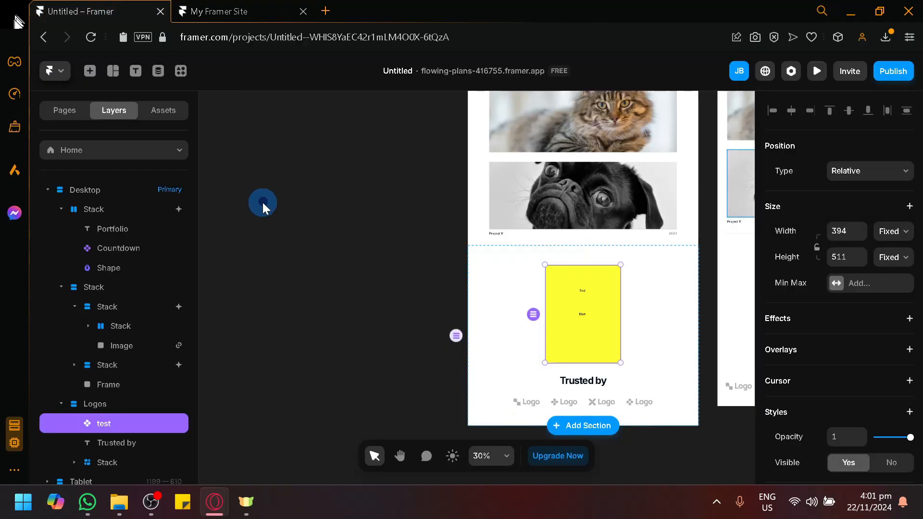
key(space)
drag(361, 202, 258, 198)
scroll(258, 197, up, 3)
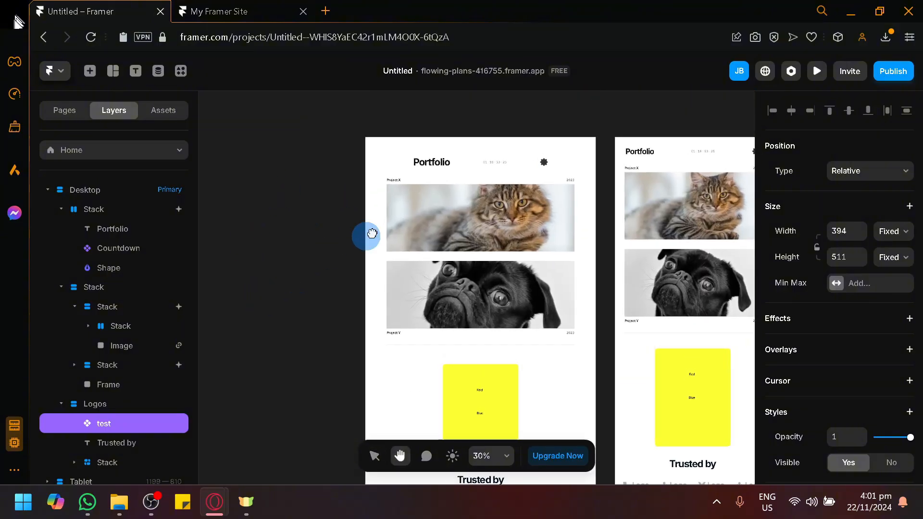
click(408, 229)
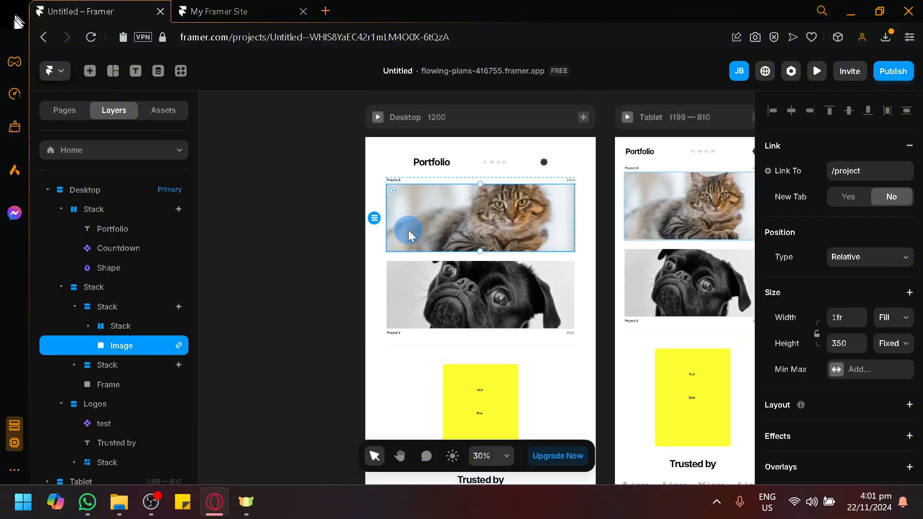
click(111, 308)
right_click(113, 310)
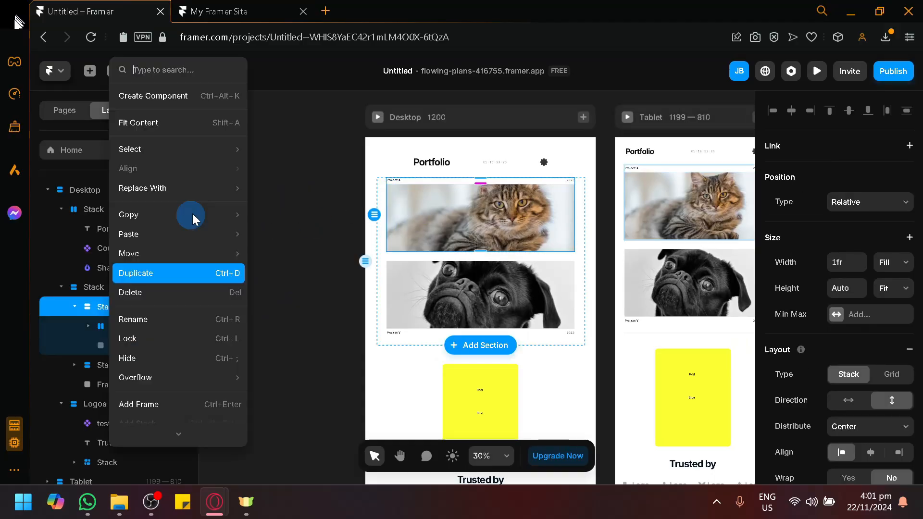
click(213, 101)
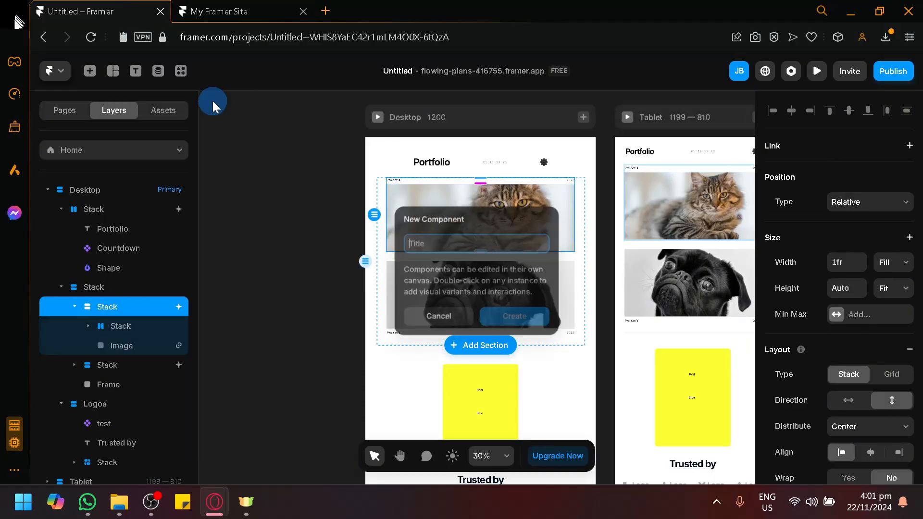
text(t)
click(494, 313)
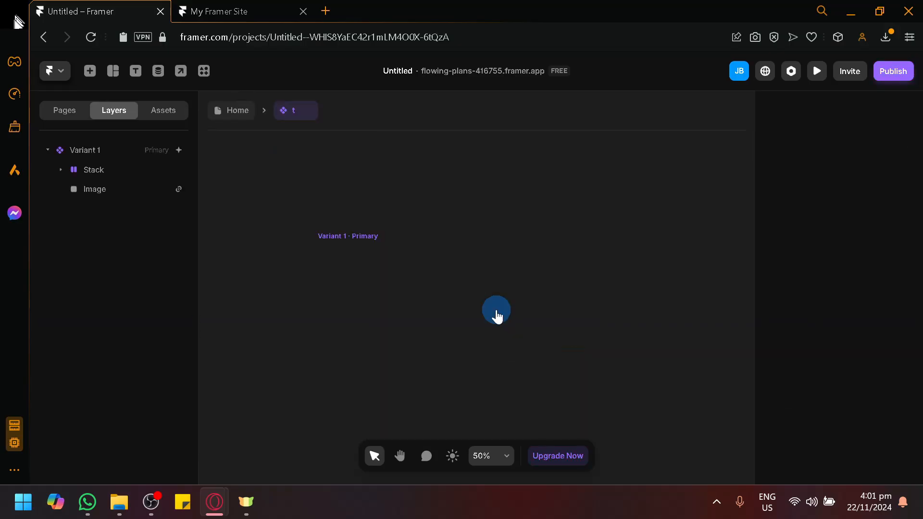
Add a Hover state to Variant 1 of the t component.
drag(661, 339, 495, 299)
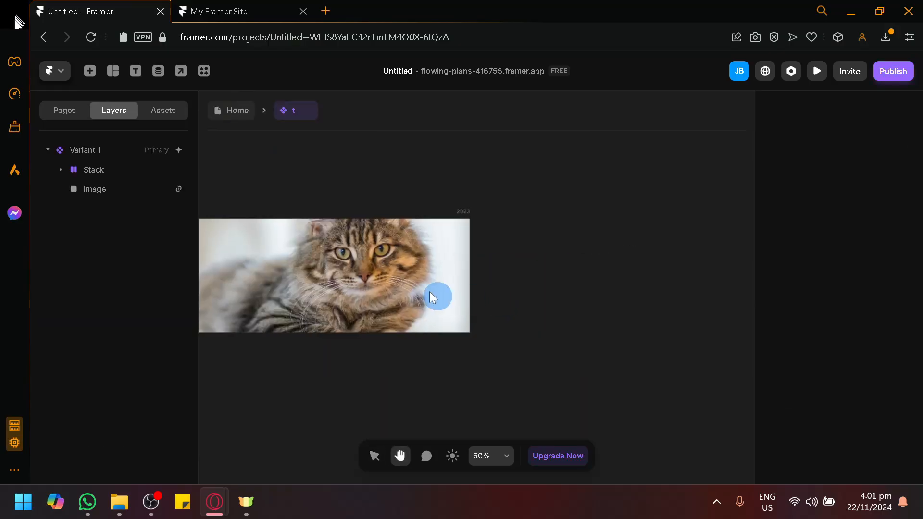
click(431, 271)
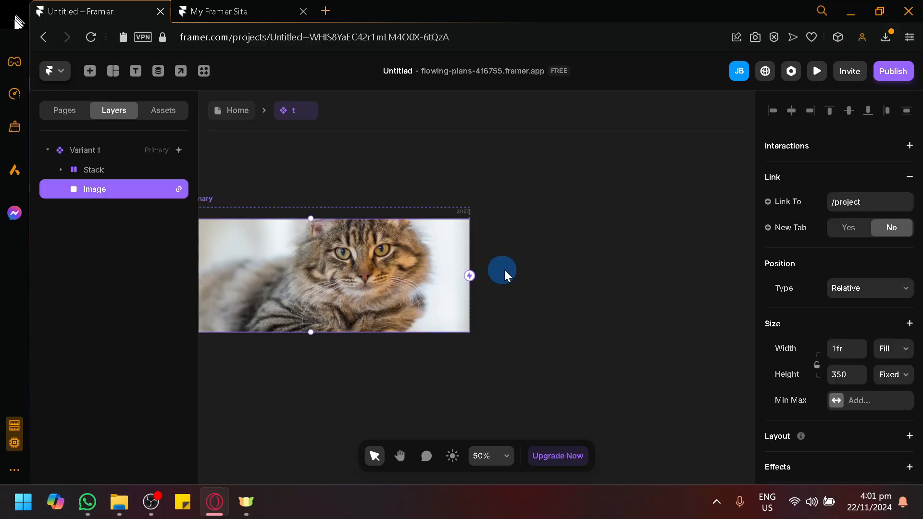
click(492, 284)
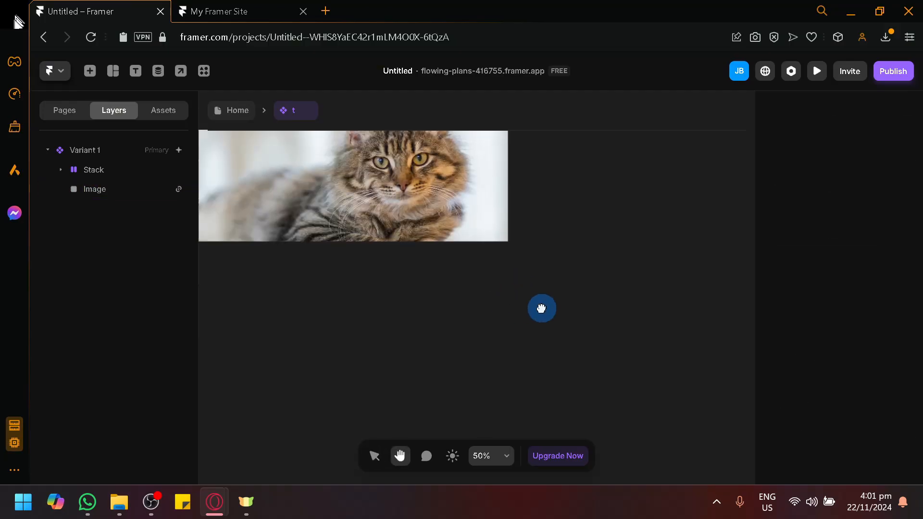
click(96, 151)
drag(555, 299, 538, 352)
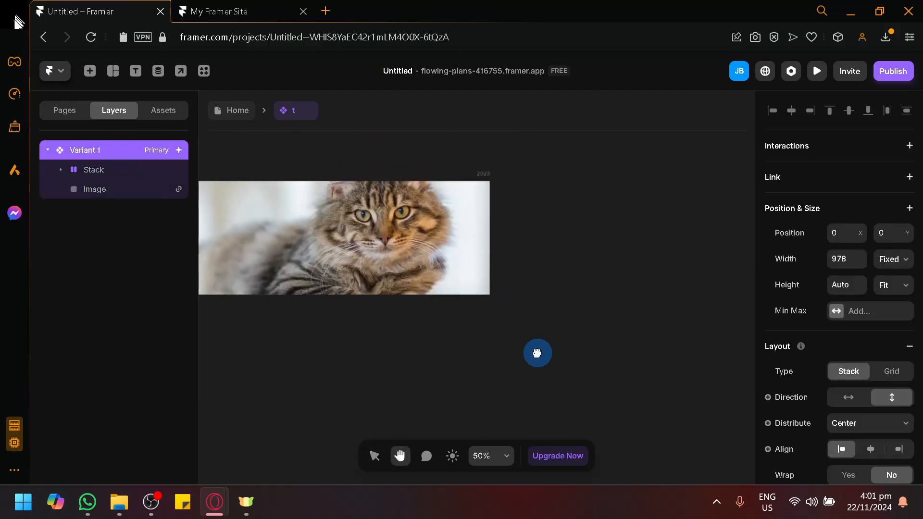
click(313, 367)
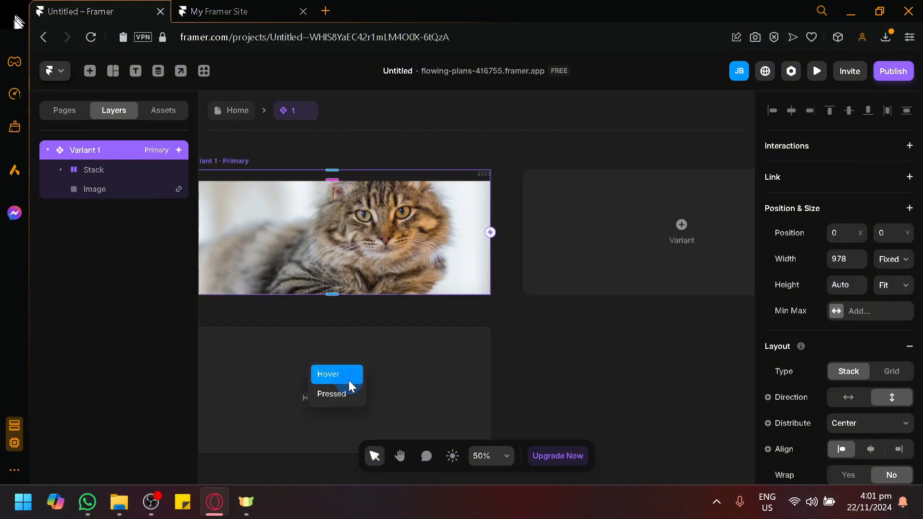
click(336, 375)
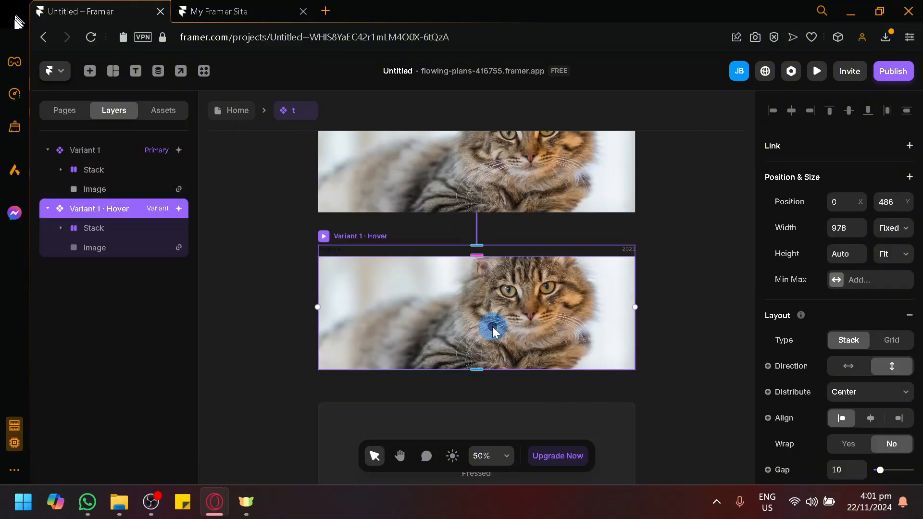
Upload a different Pexels JPG as the image fill of the Image layer in Variant 1's Hover state.
click(496, 342)
click(847, 261)
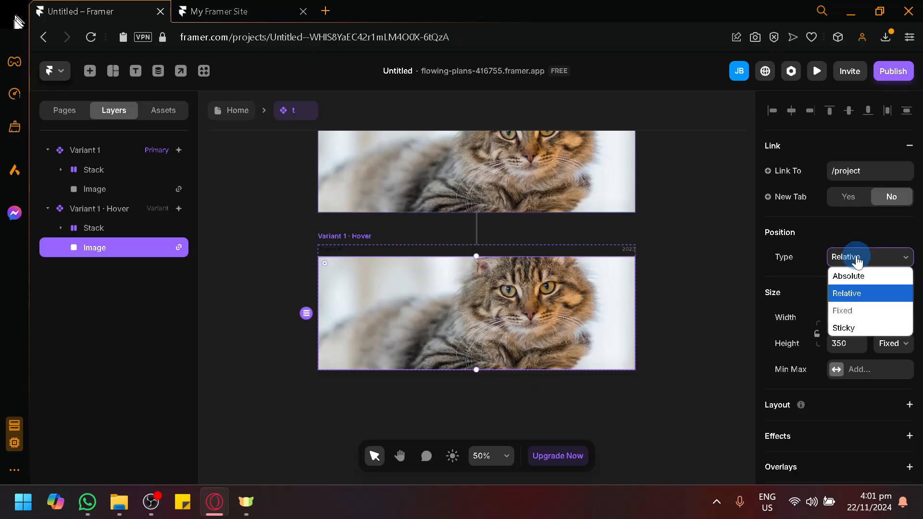
click(858, 295)
scroll(841, 337, down, 3)
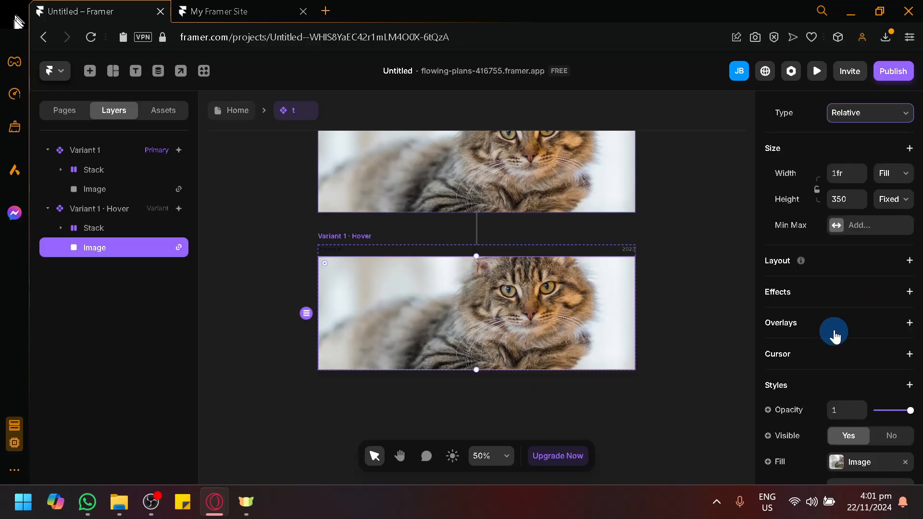
scroll(849, 330, down, 6)
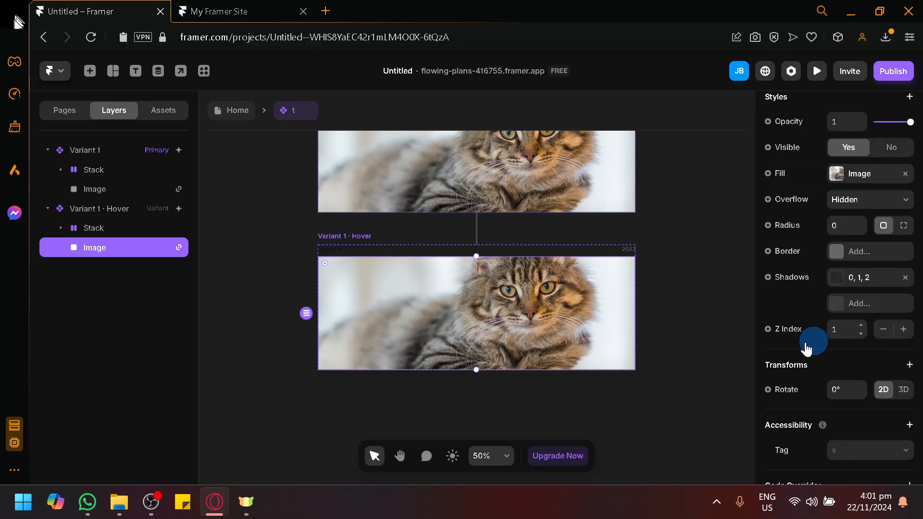
double_click(475, 327)
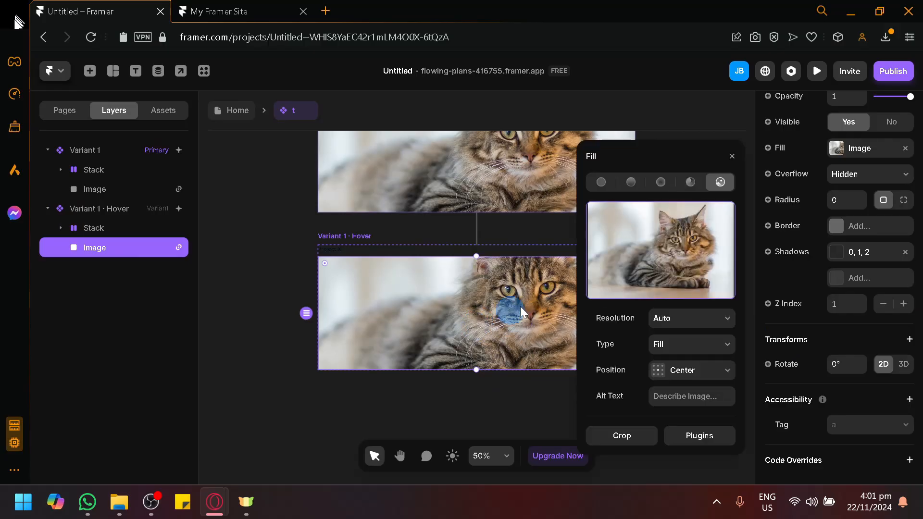
click(685, 258)
click(518, 287)
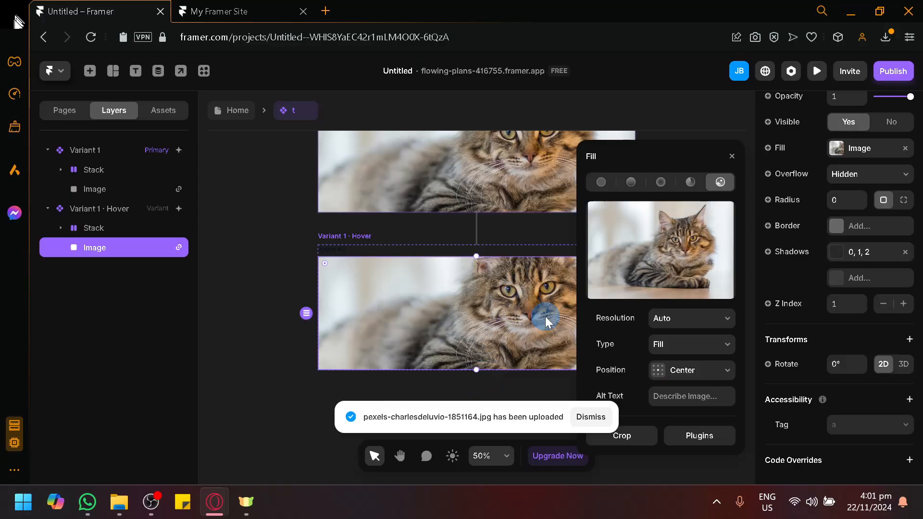
Go back to Home, publish the site update, and open the live page in place of its old tab.
click(231, 114)
click(889, 77)
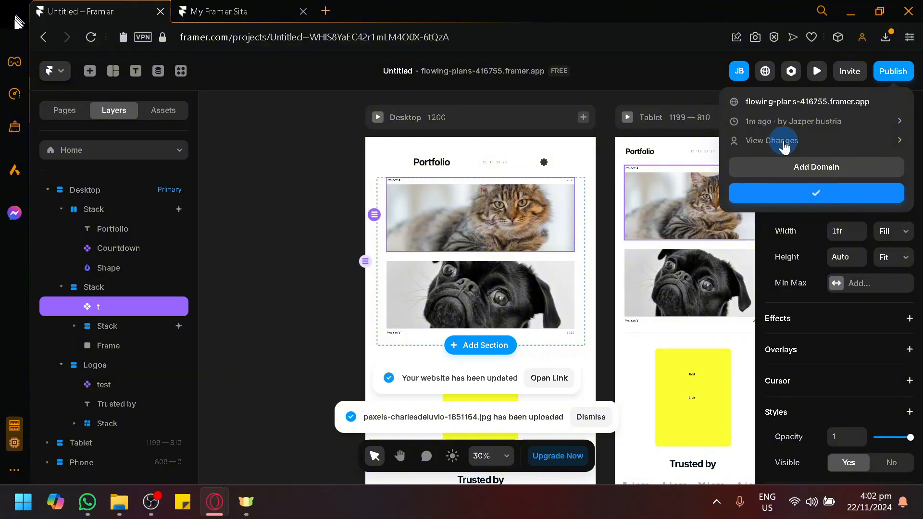
click(785, 109)
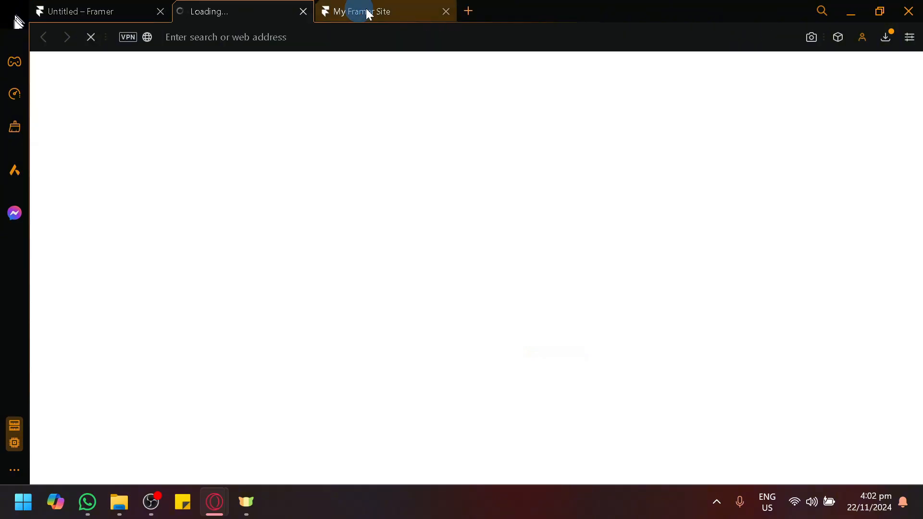
click(446, 12)
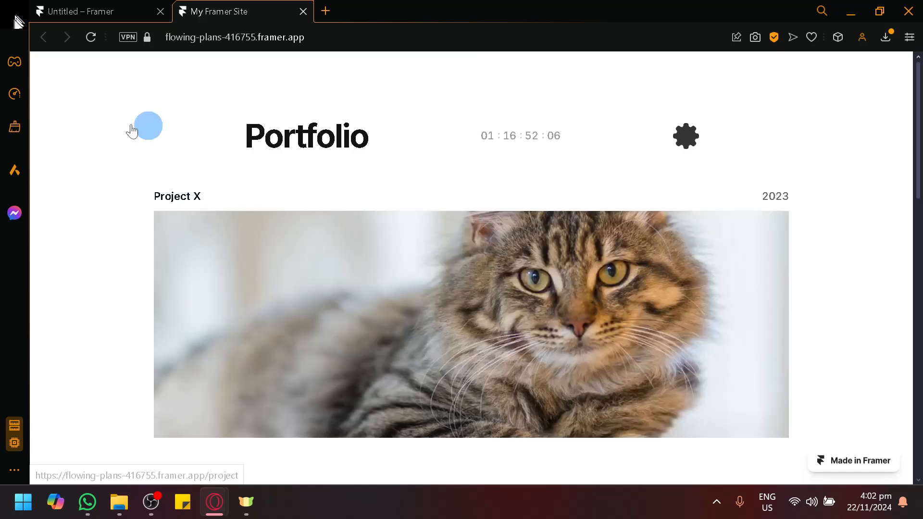
Check the project images on the published page and return to the Framer editor with nothing selected.
scroll(76, 134, down, 6)
scroll(77, 135, up, 3)
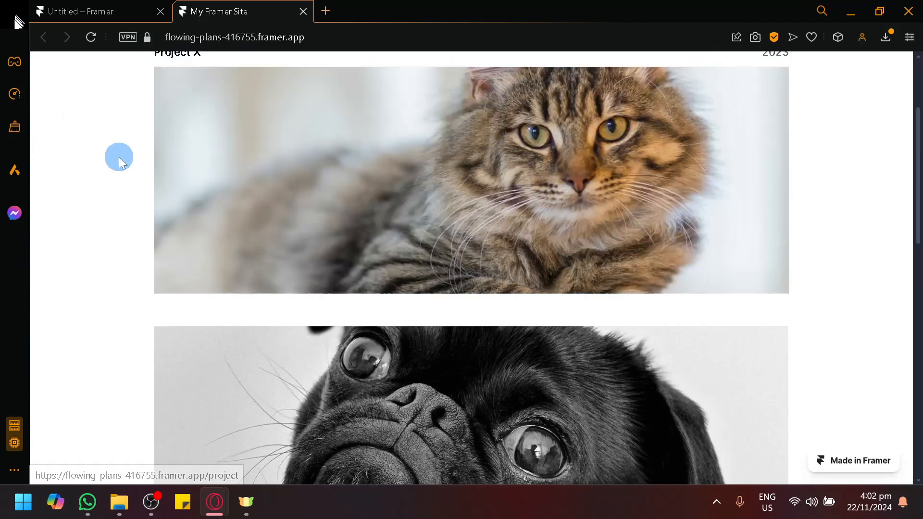
click(98, 11)
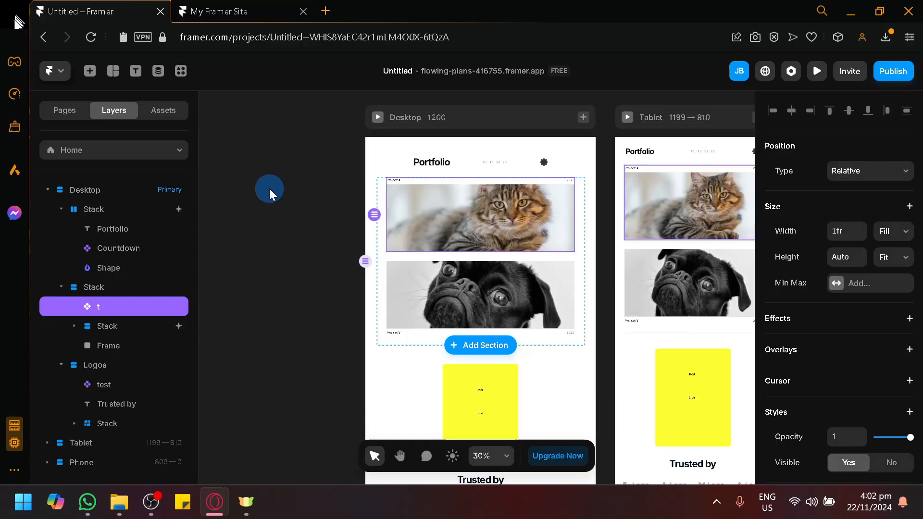
click(269, 185)
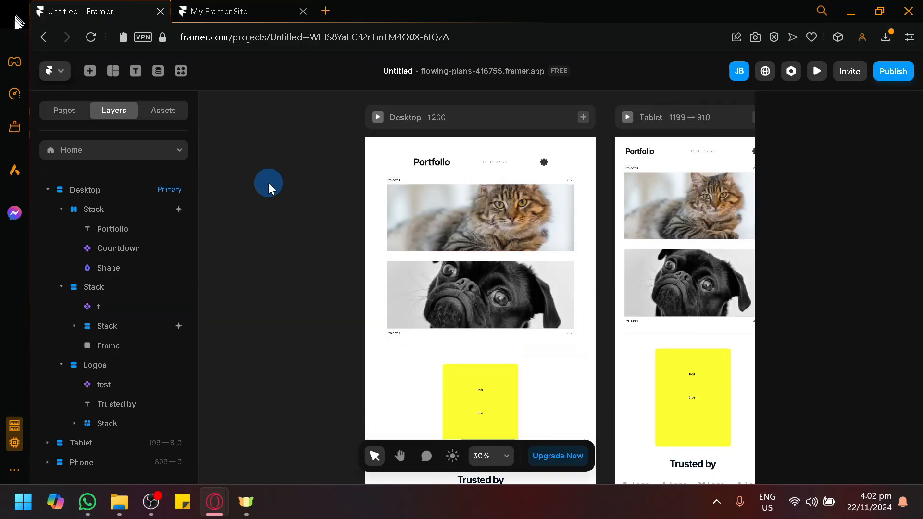